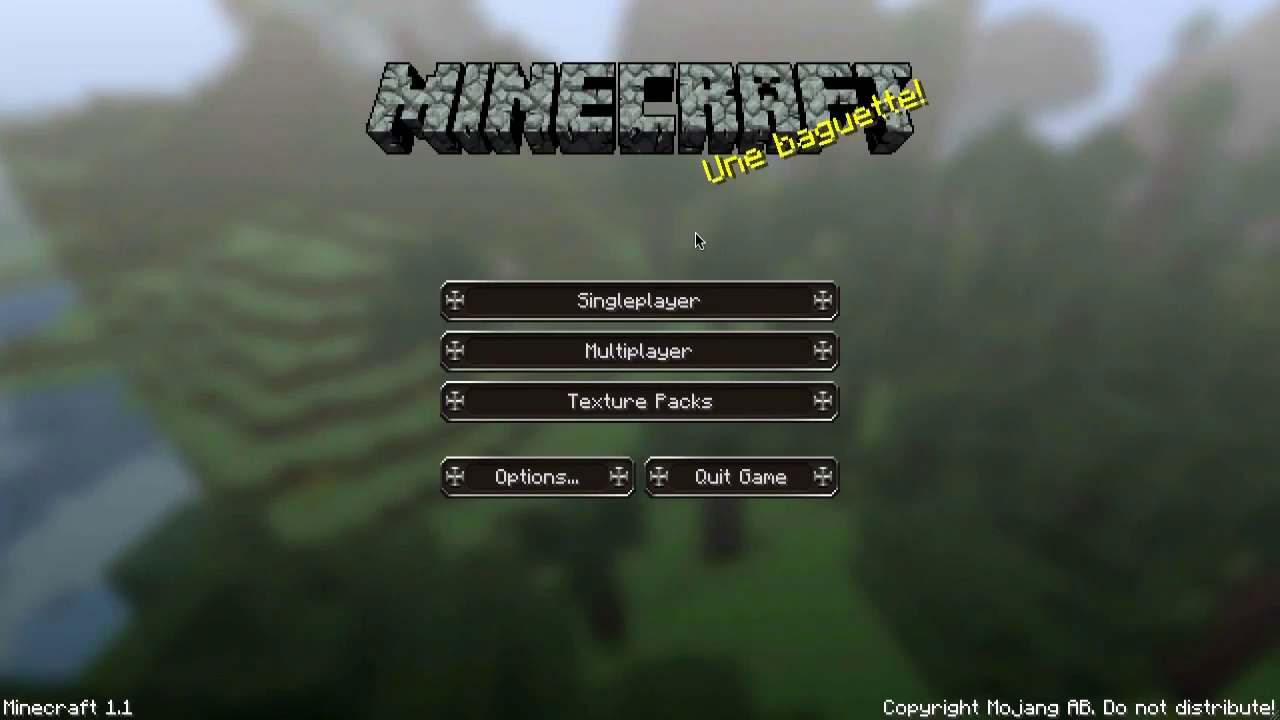
# Step: Open the Singleplayer world list from the Minecraft title screen
pyautogui.click(686, 302)
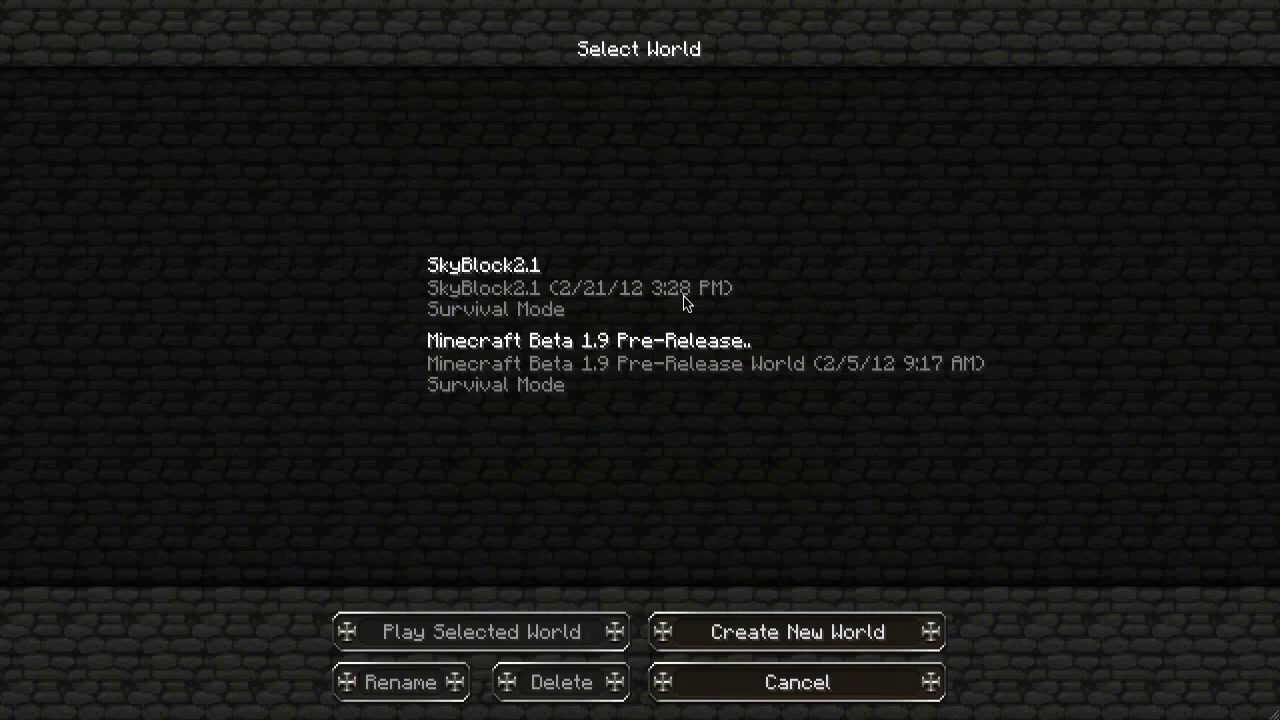
# Step: Load the Minecraft Beta 1.9 Pre-Release world and walk out through the double doors
pyautogui.doubleClick(645, 348)
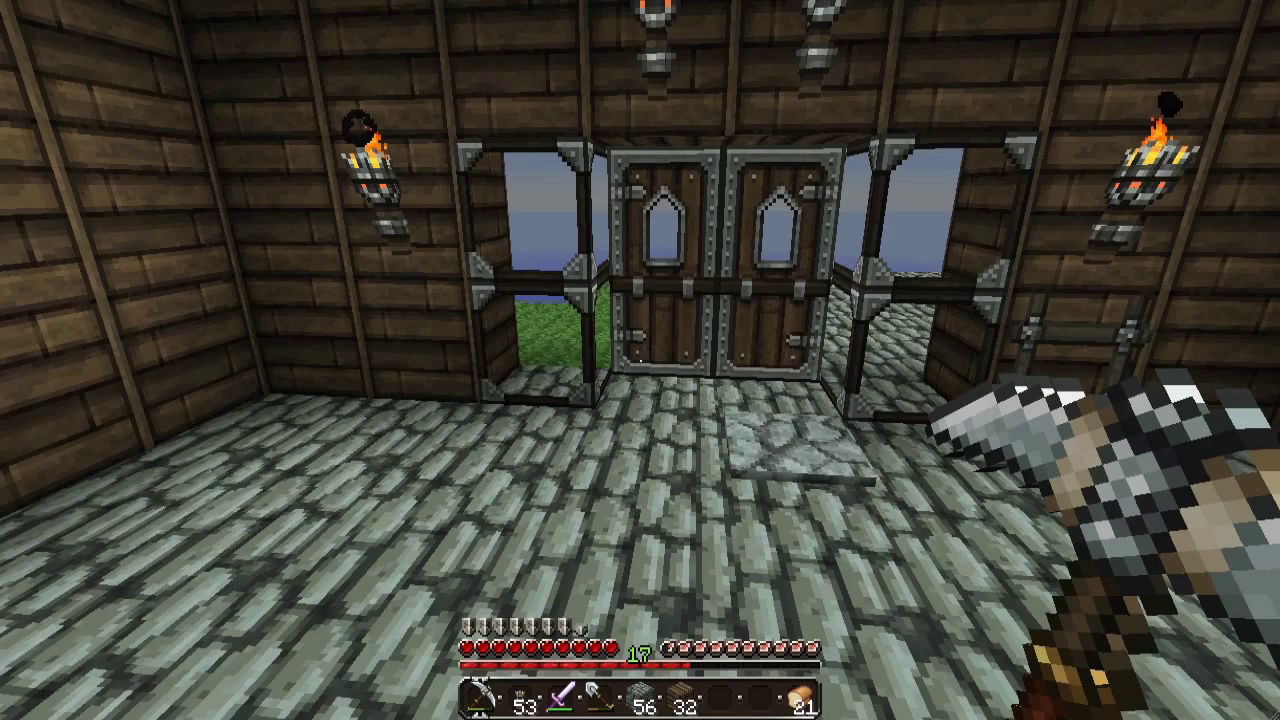
pyautogui.press('w')
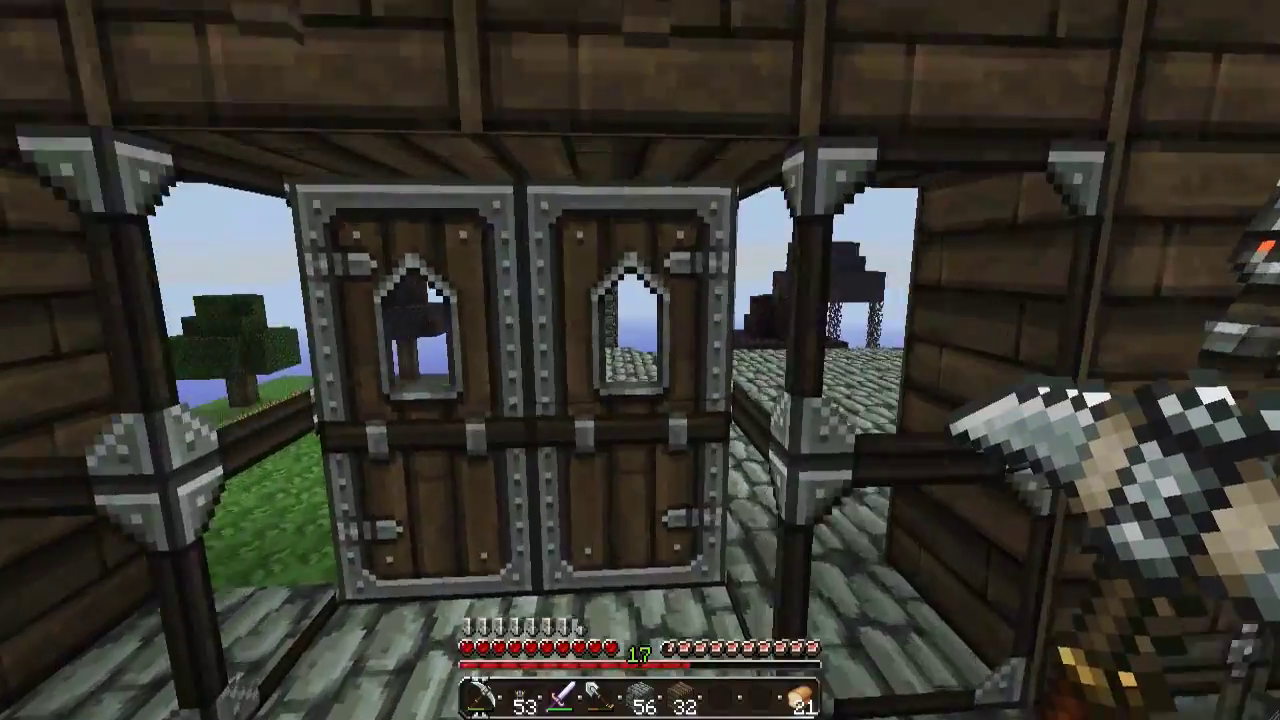
pyautogui.rightClick(640, 360)
pyautogui.press('w')
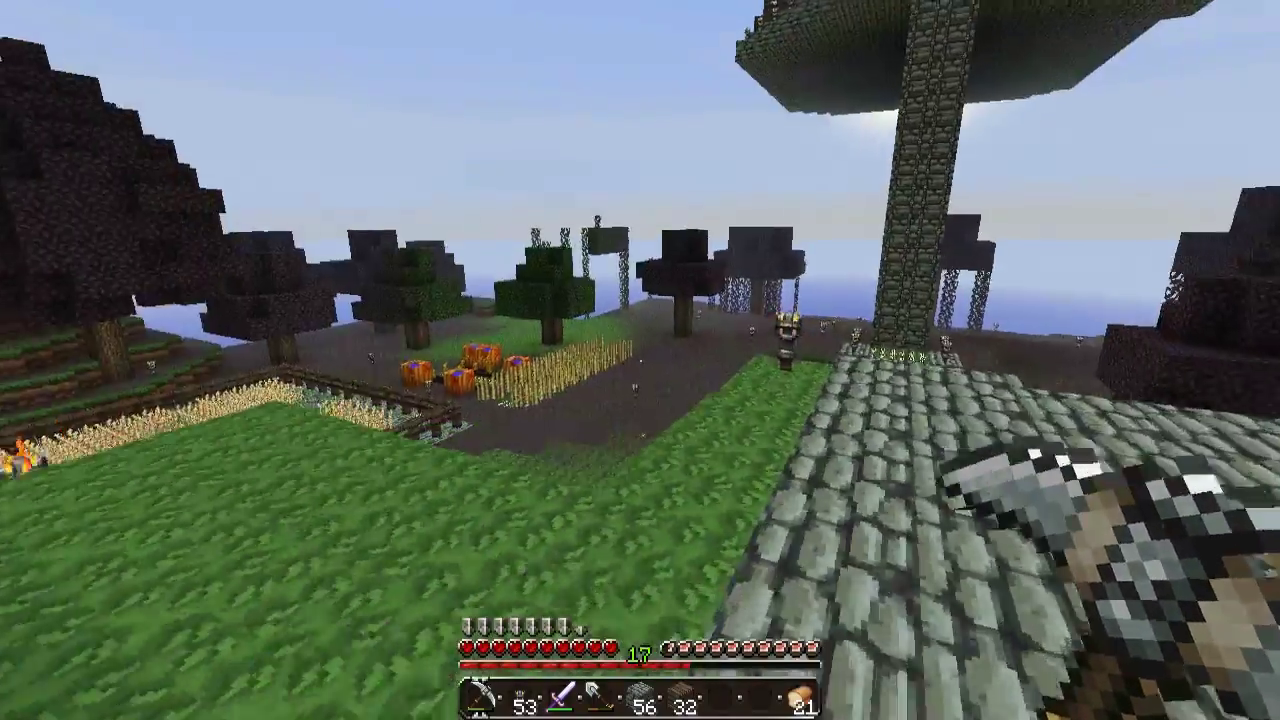
# Step: Walk down along the fence to the farm and the sign among the sugar cane
pyautogui.press('w')
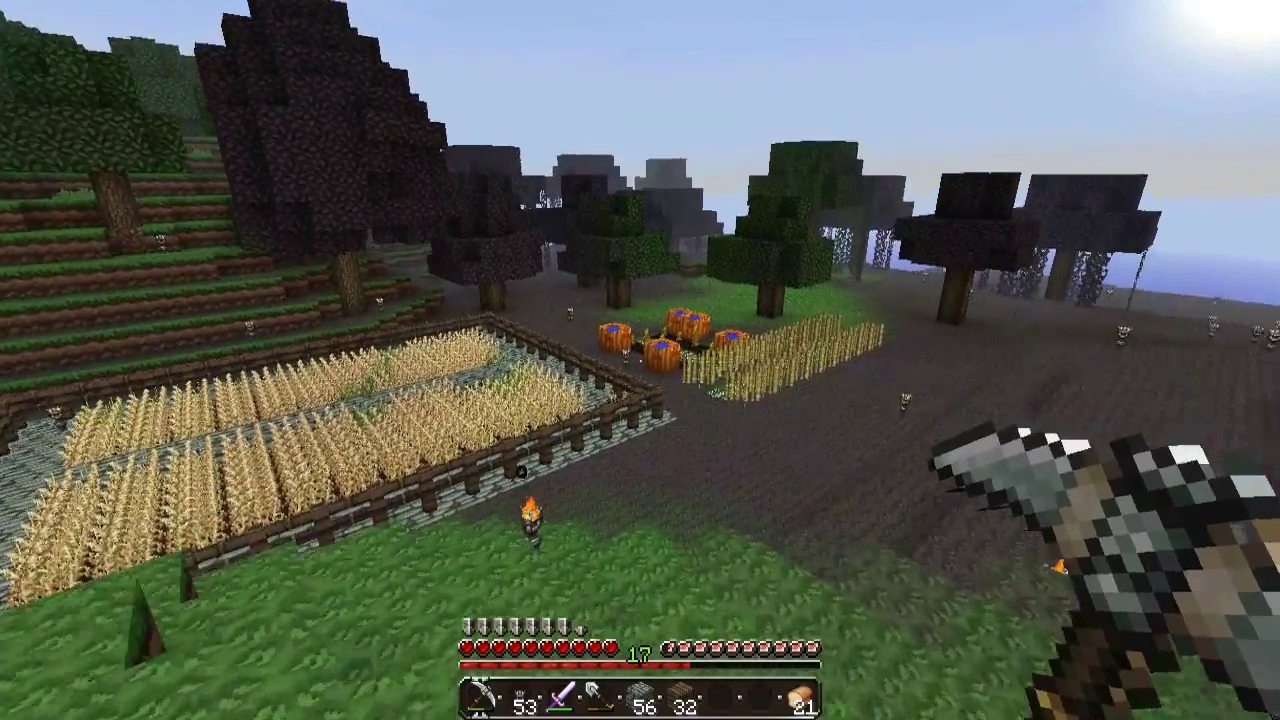
pyautogui.press('w')
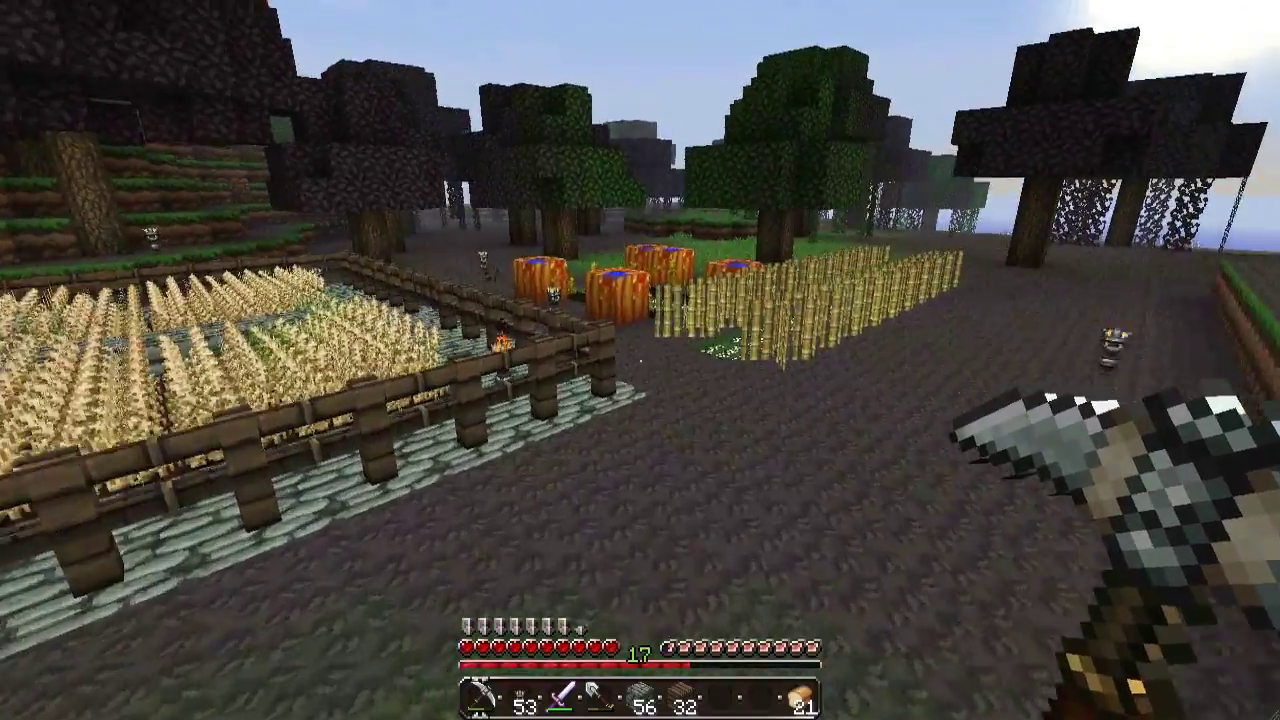
pyautogui.press('w')
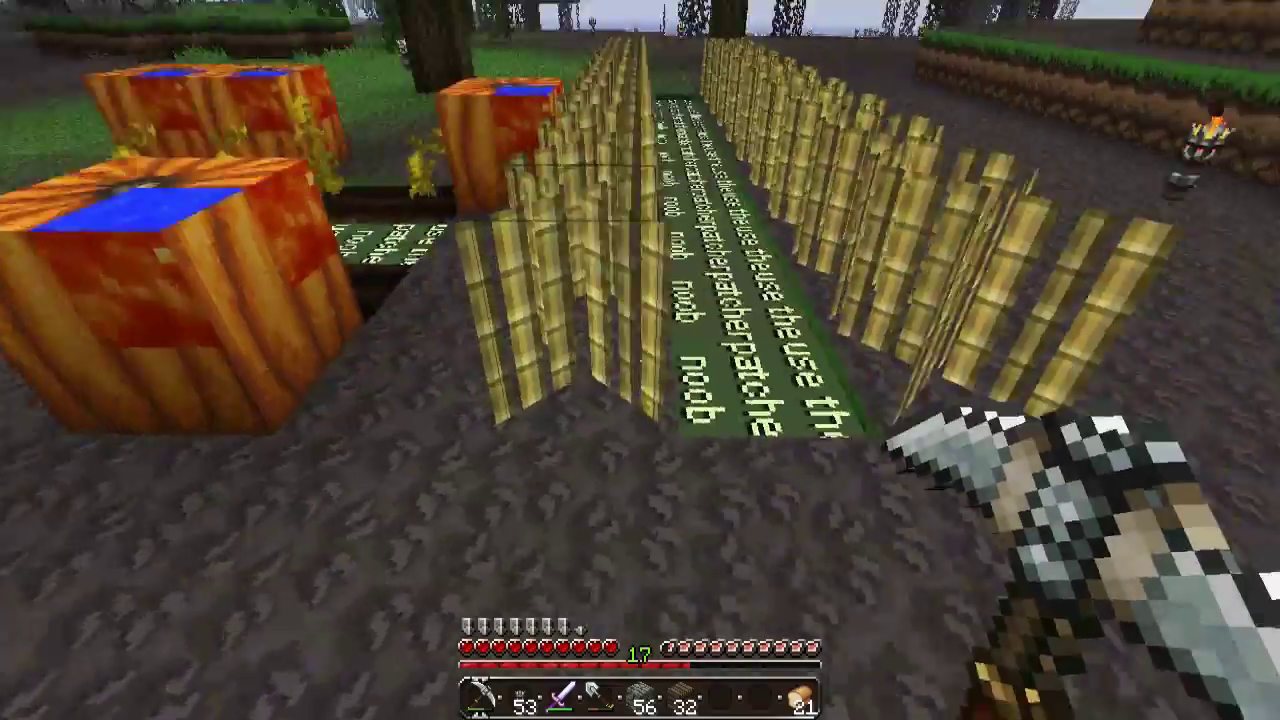
pyautogui.press('w')
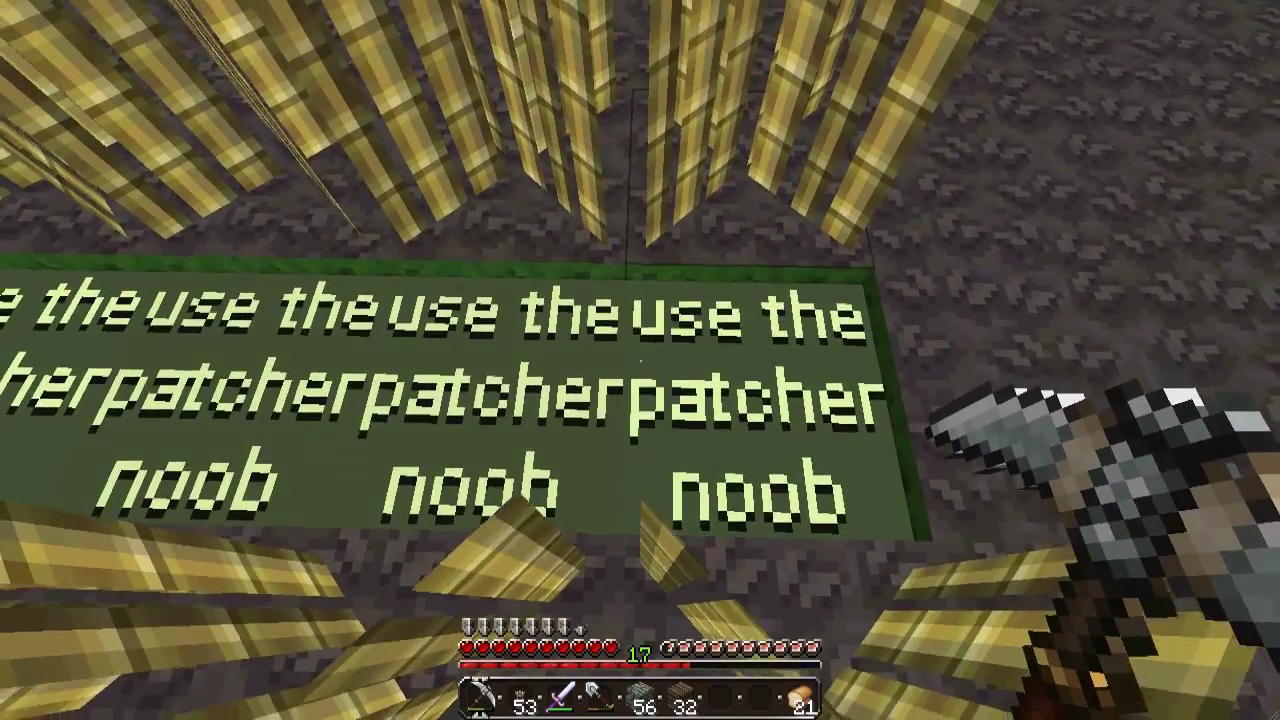
pyautogui.press('s')
pyautogui.press('w')
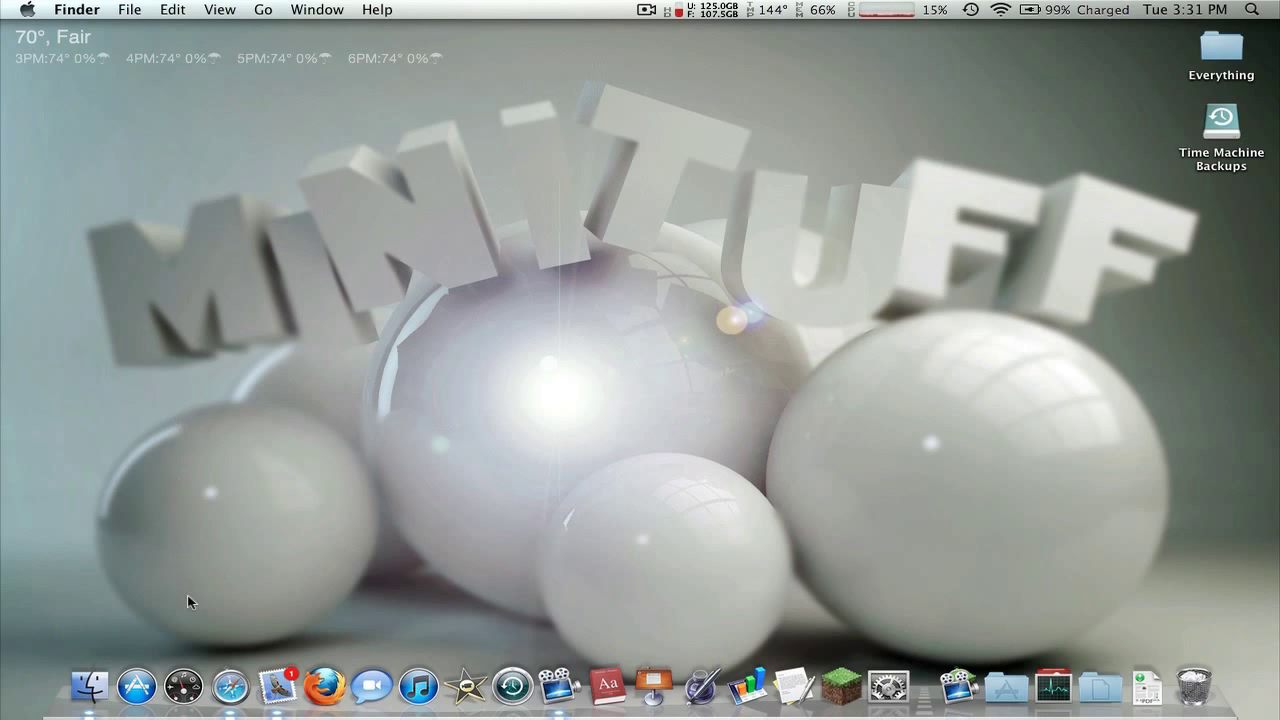
# Step: Switch to Safari from the Dock
pyautogui.click(230, 680)
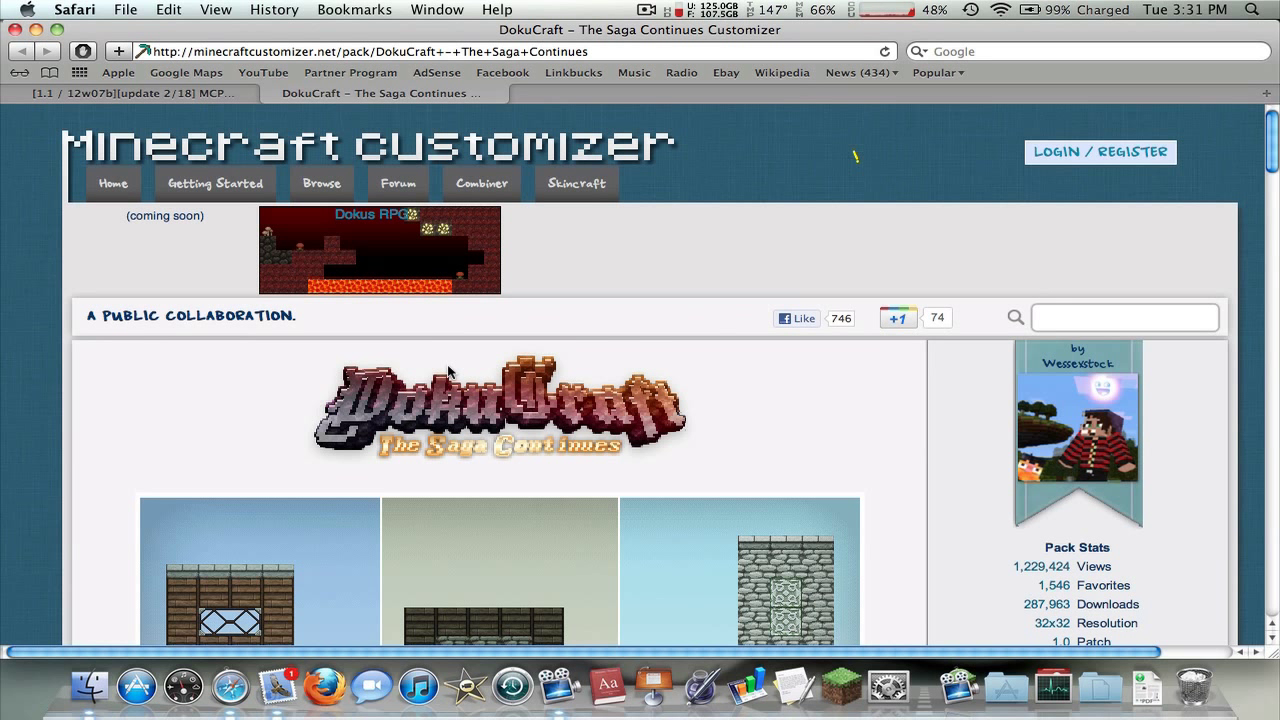
# Step: Select the DokuCraft page URL and browse its texture categories (Armor to Wools) and mod list
pyautogui.moveTo(640, 51); pyautogui.dragTo(140, 57)
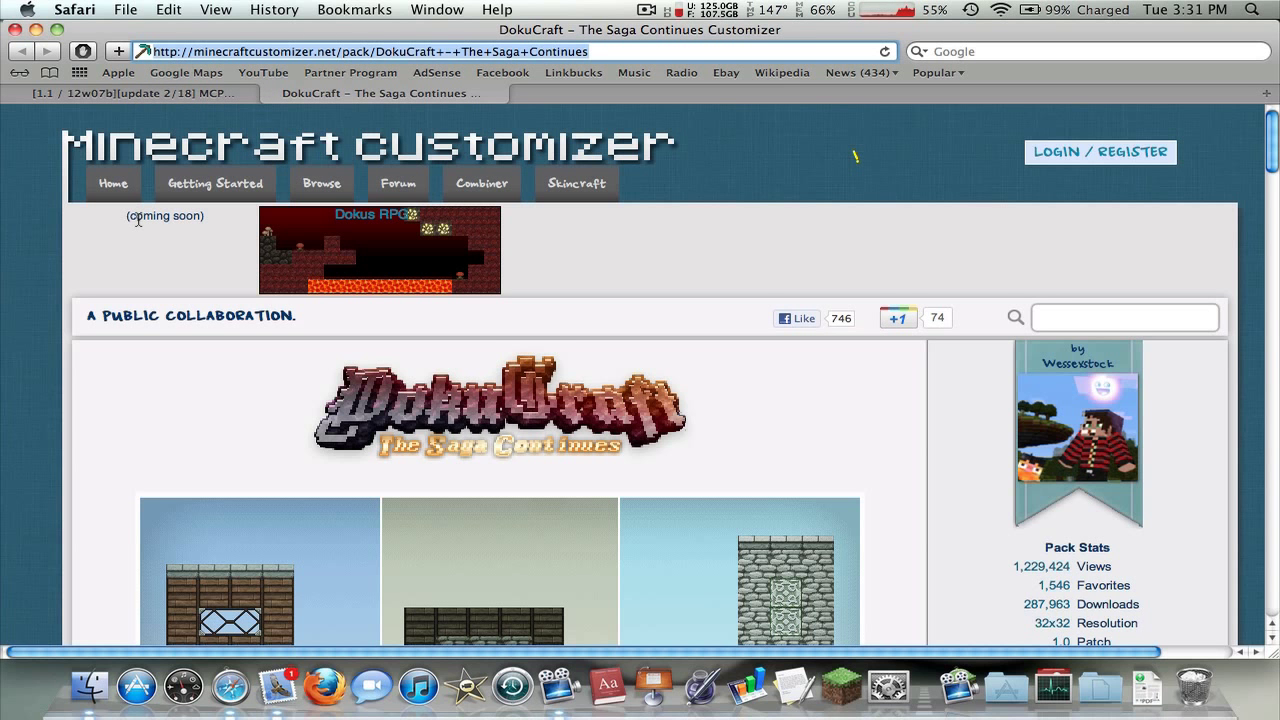
pyautogui.scroll(-8, 138, 219)
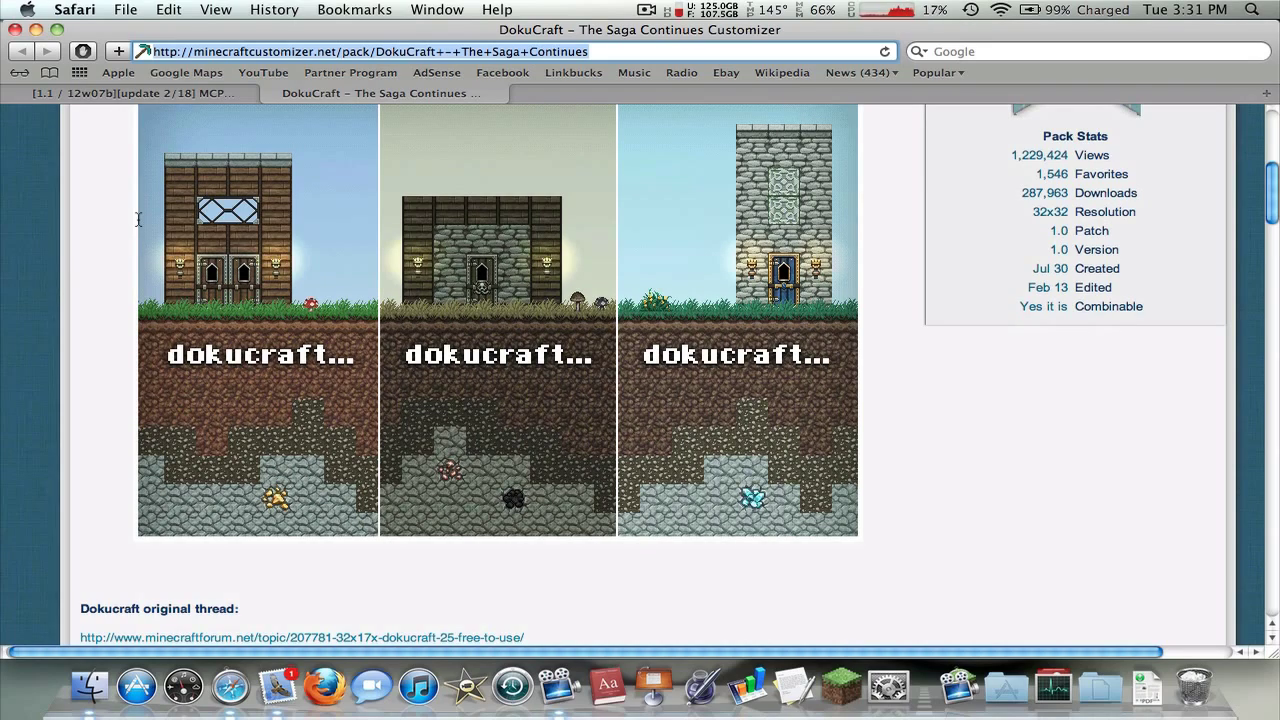
pyautogui.scroll(-5, 138, 219)
pyautogui.scroll(15, 138, 219)
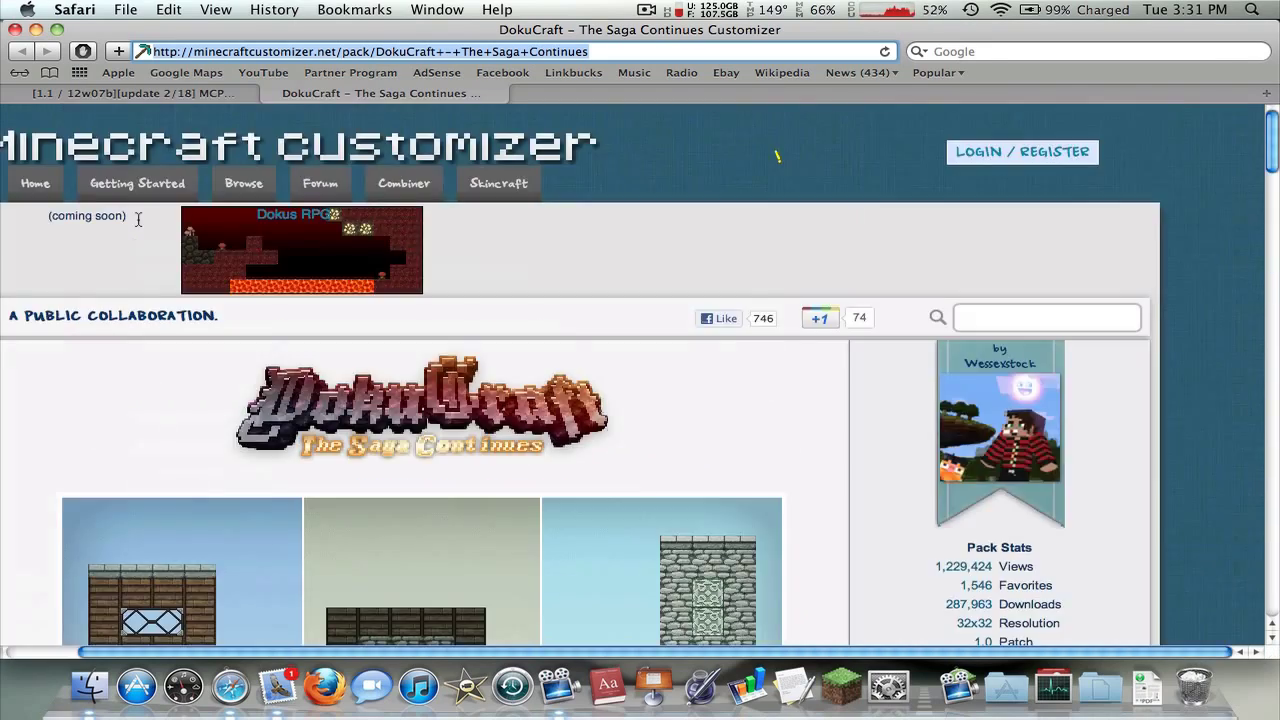
pyautogui.scroll(-20, 138, 219)
pyautogui.scroll(-7, 138, 219)
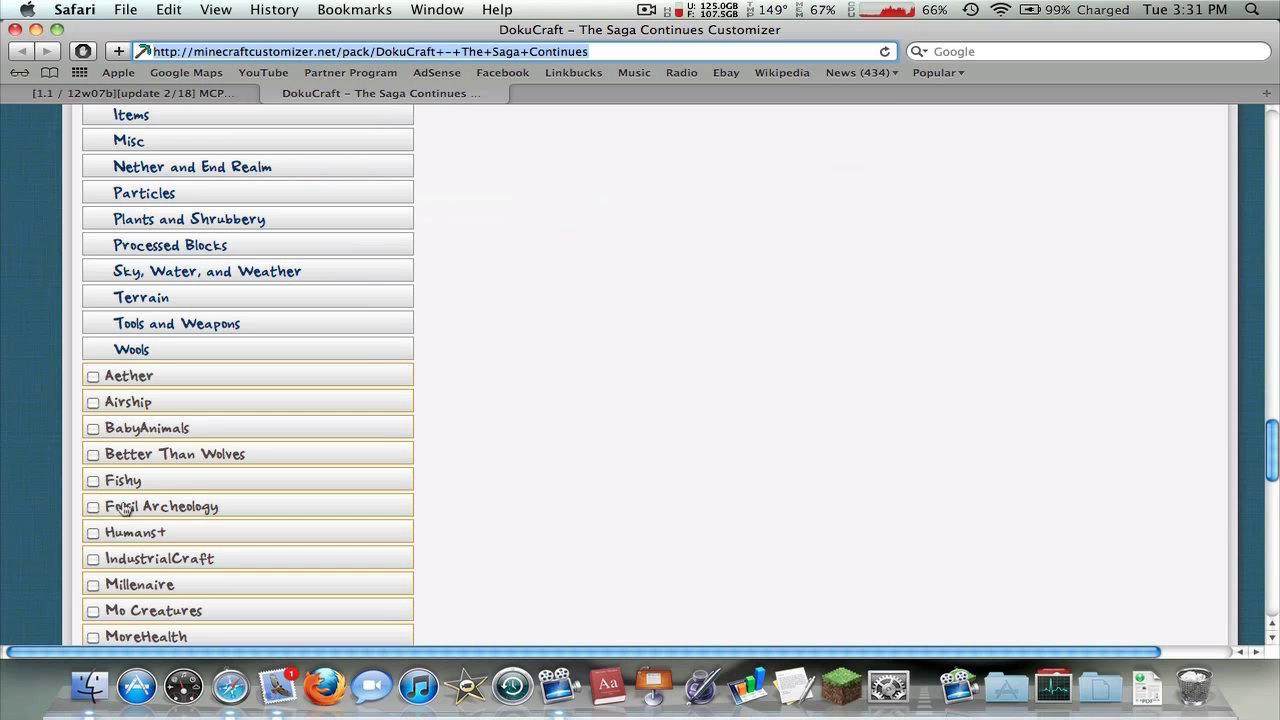
pyautogui.scroll(2, 140, 500)
pyautogui.scroll(-1, 142, 483)
pyautogui.scroll(4, 138, 483)
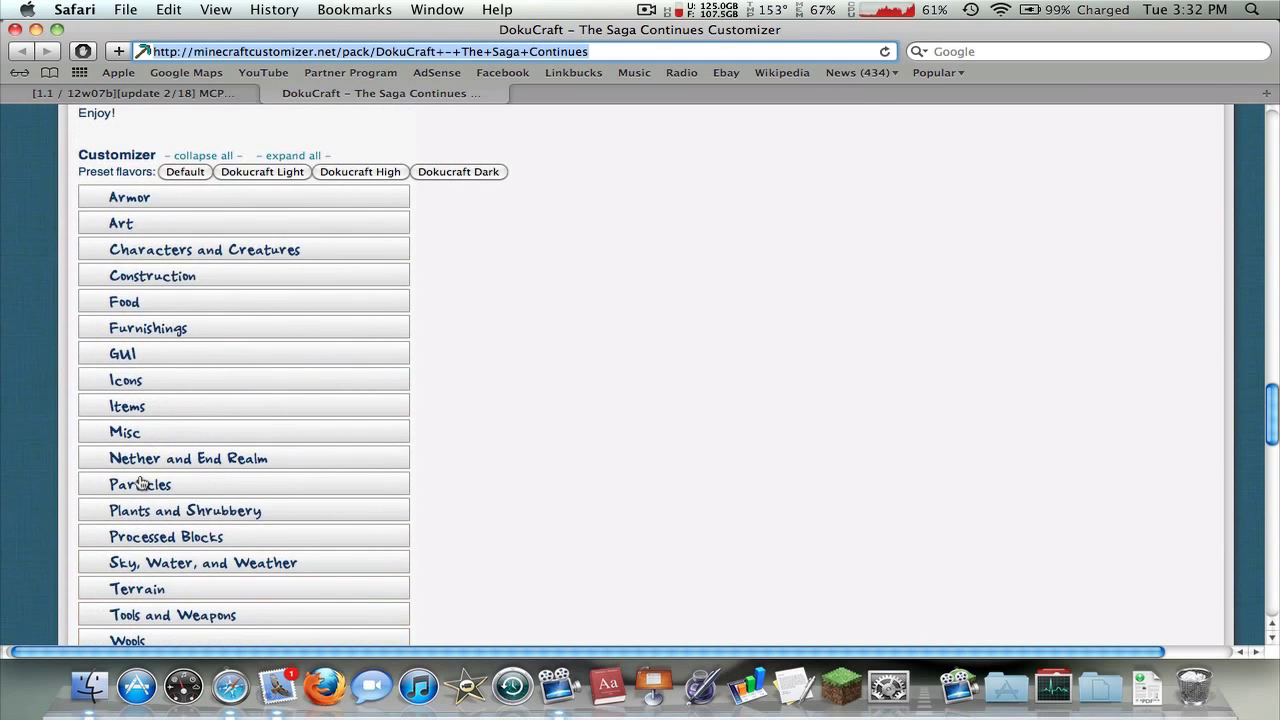
pyautogui.scroll(-11, 136, 500)
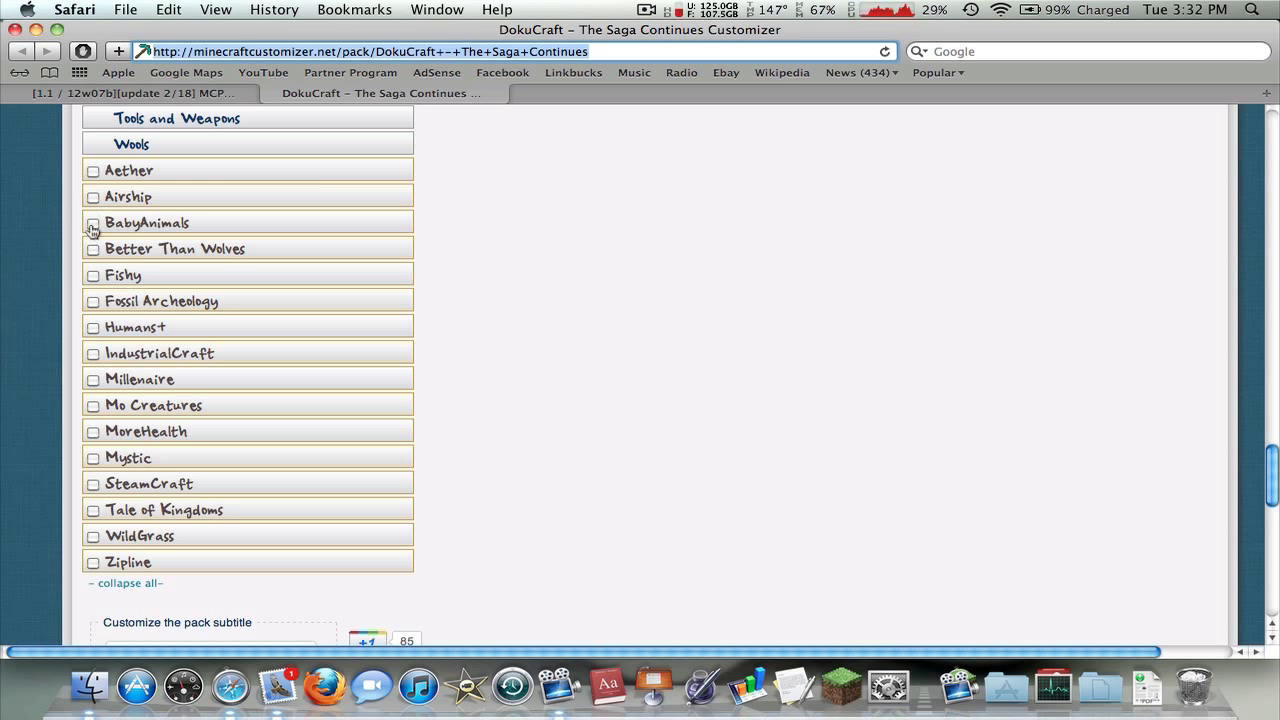
pyautogui.scroll(5, 171, 283)
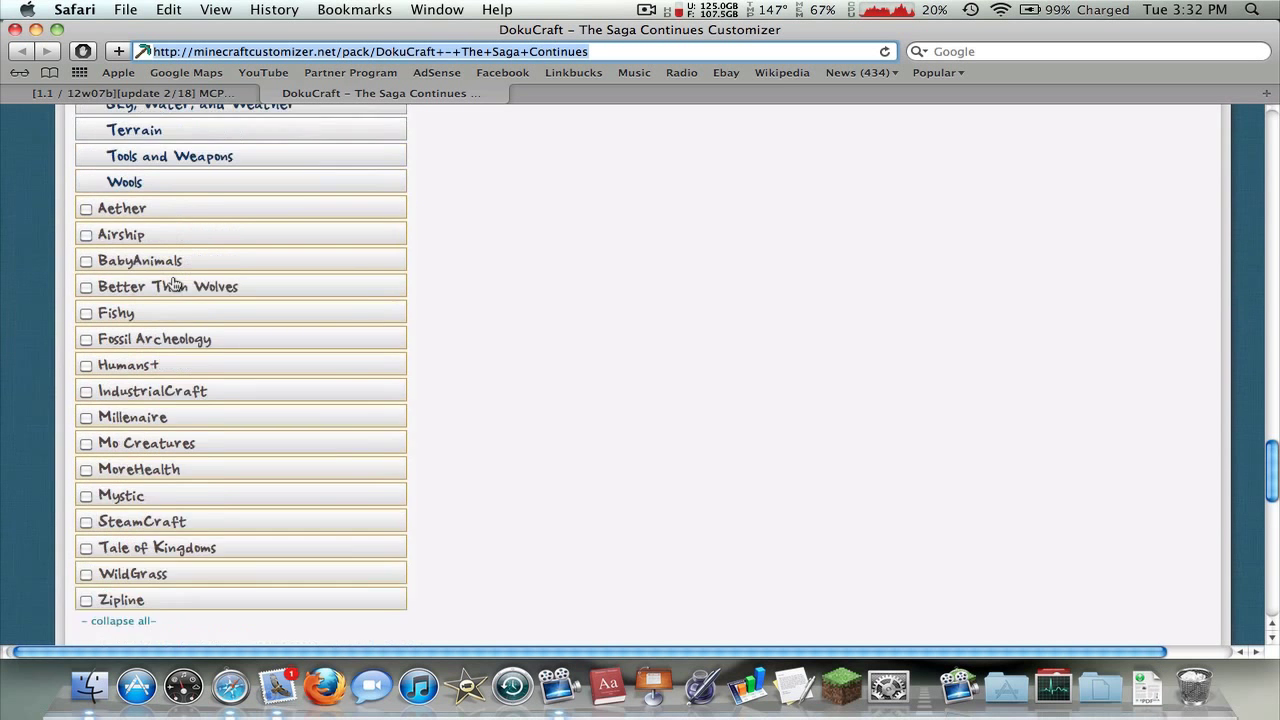
pyautogui.hscroll(2, 169, 277)
# Step: Under Construction, set the Wood Door texture to Re-inforced wood, then scroll to the Download button
pyautogui.click(108, 210)
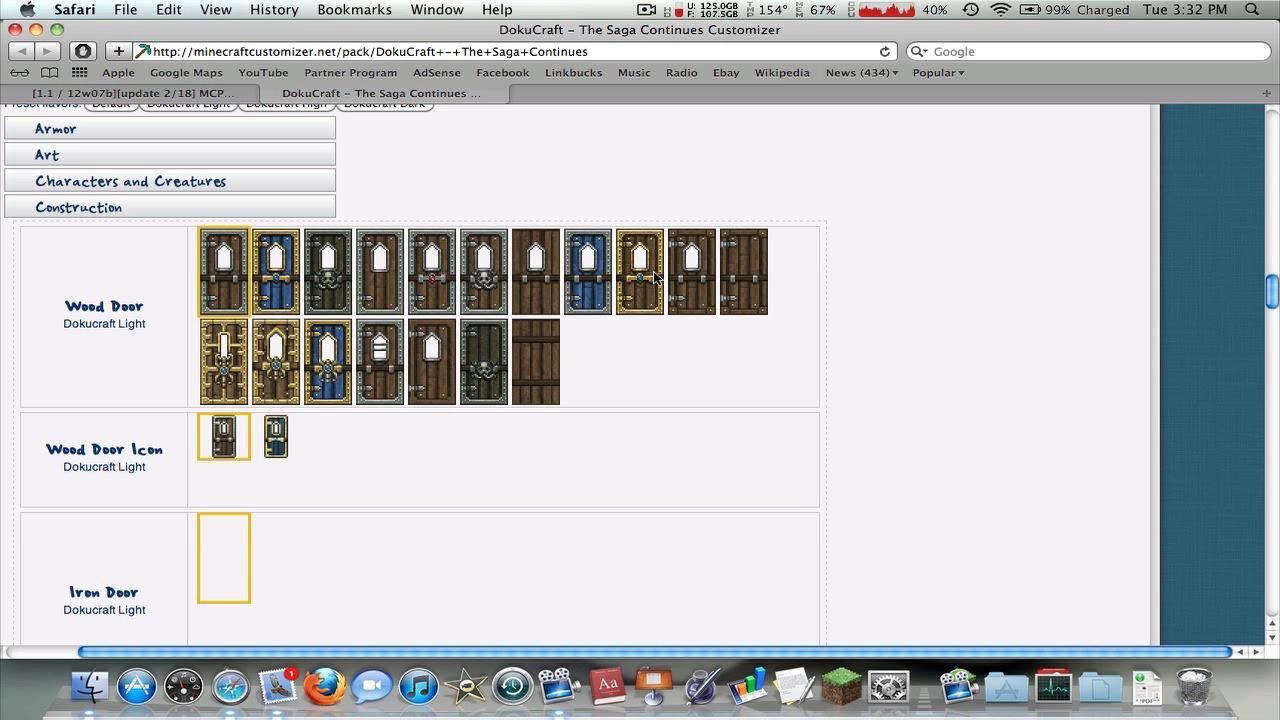
pyautogui.click(537, 278)
pyautogui.click(703, 258)
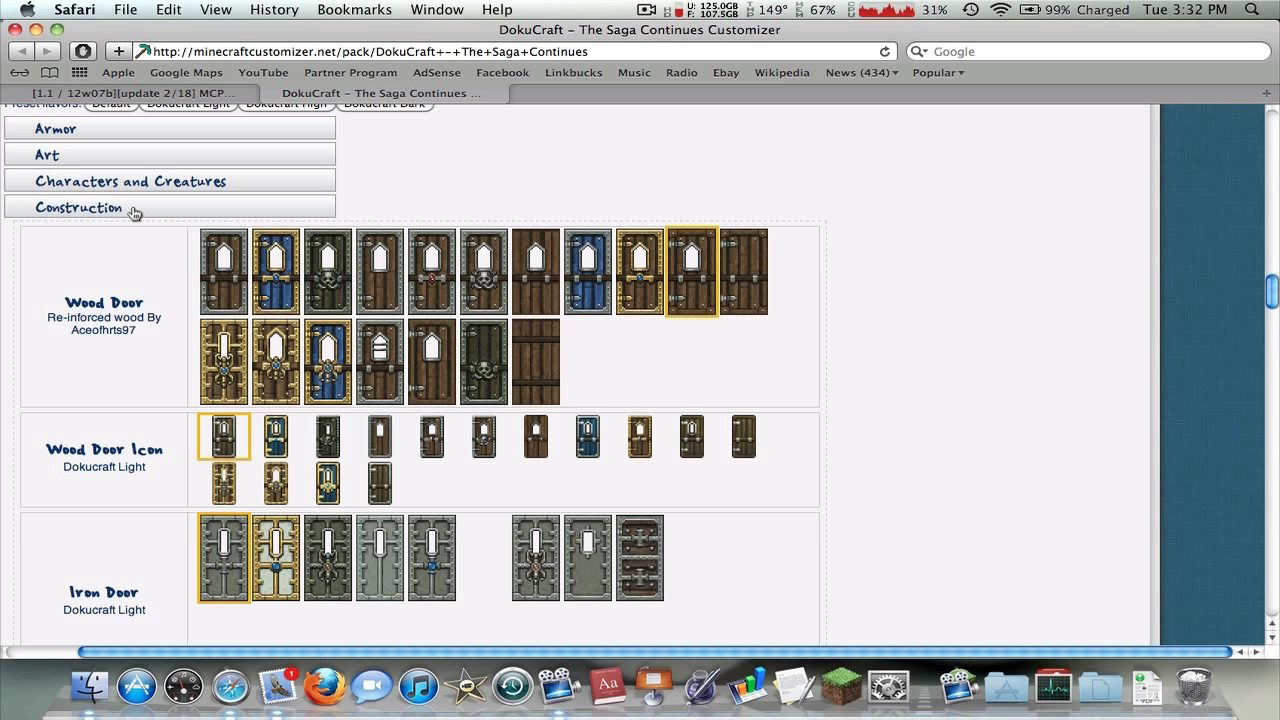
pyautogui.click(85, 209)
pyautogui.scroll(-10, 85, 209)
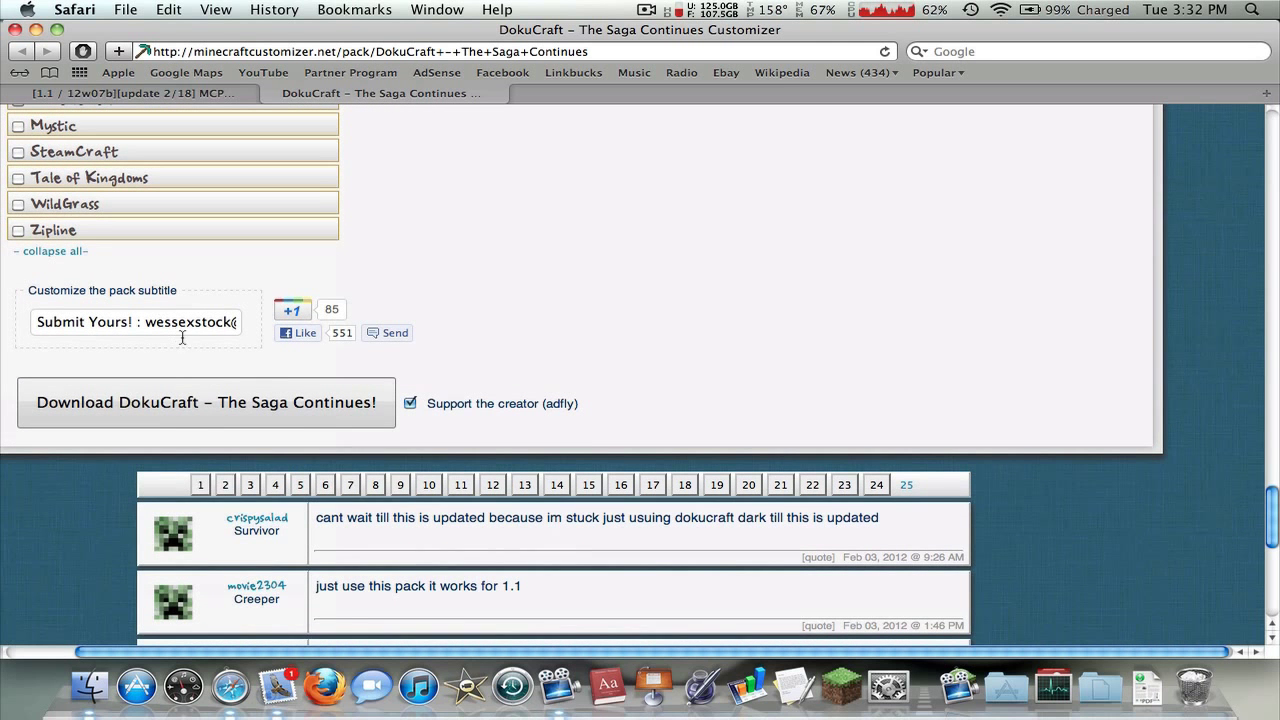
# Step: Download the customized pack as minecraftcustomizer.net.zip via adf.ly, then close the customizer tab
pyautogui.click(312, 396)
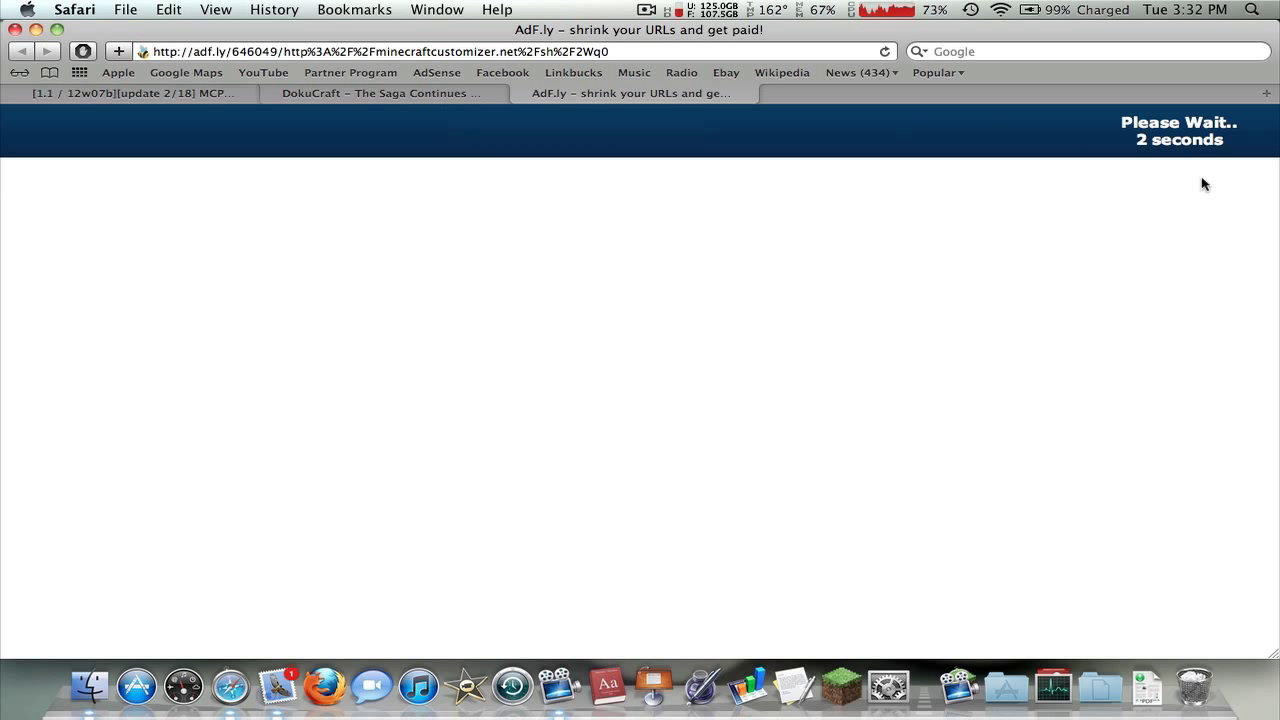
pyautogui.click(1170, 133)
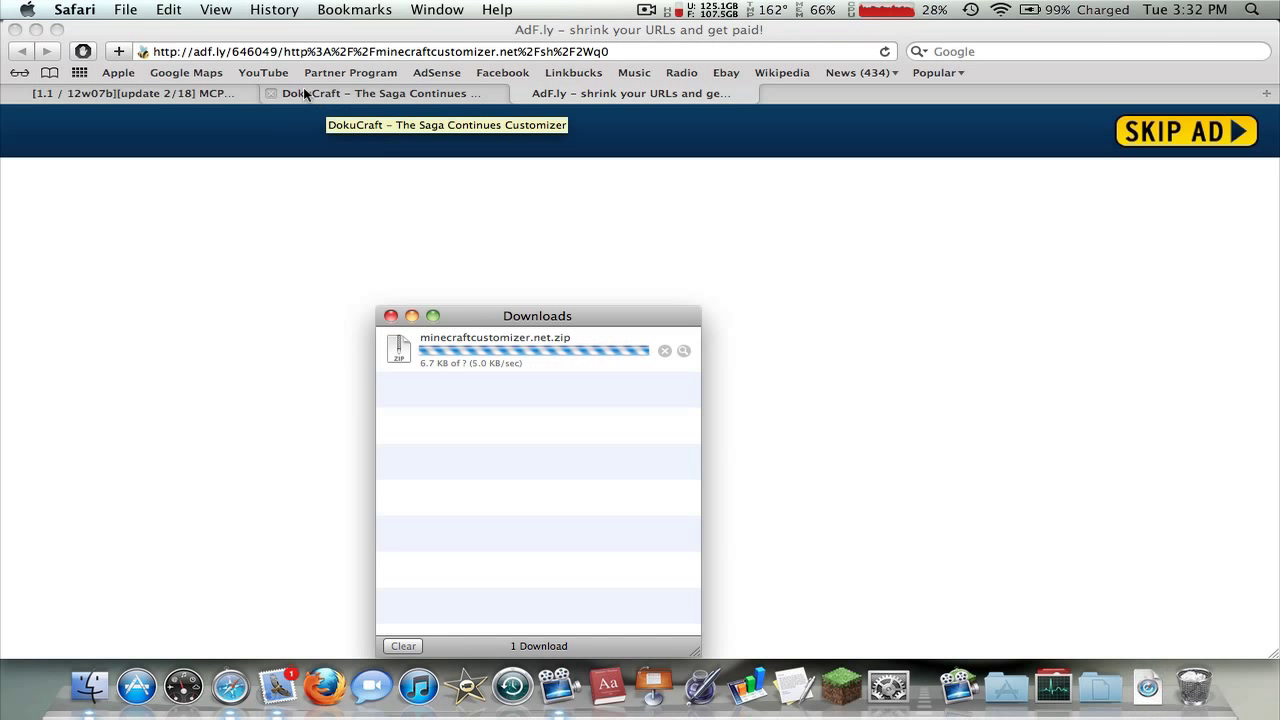
pyautogui.click(272, 94)
# Step: Close the leftover ad tab and scroll down the MCPatcher thread to its Downloads section
pyautogui.click(272, 94)
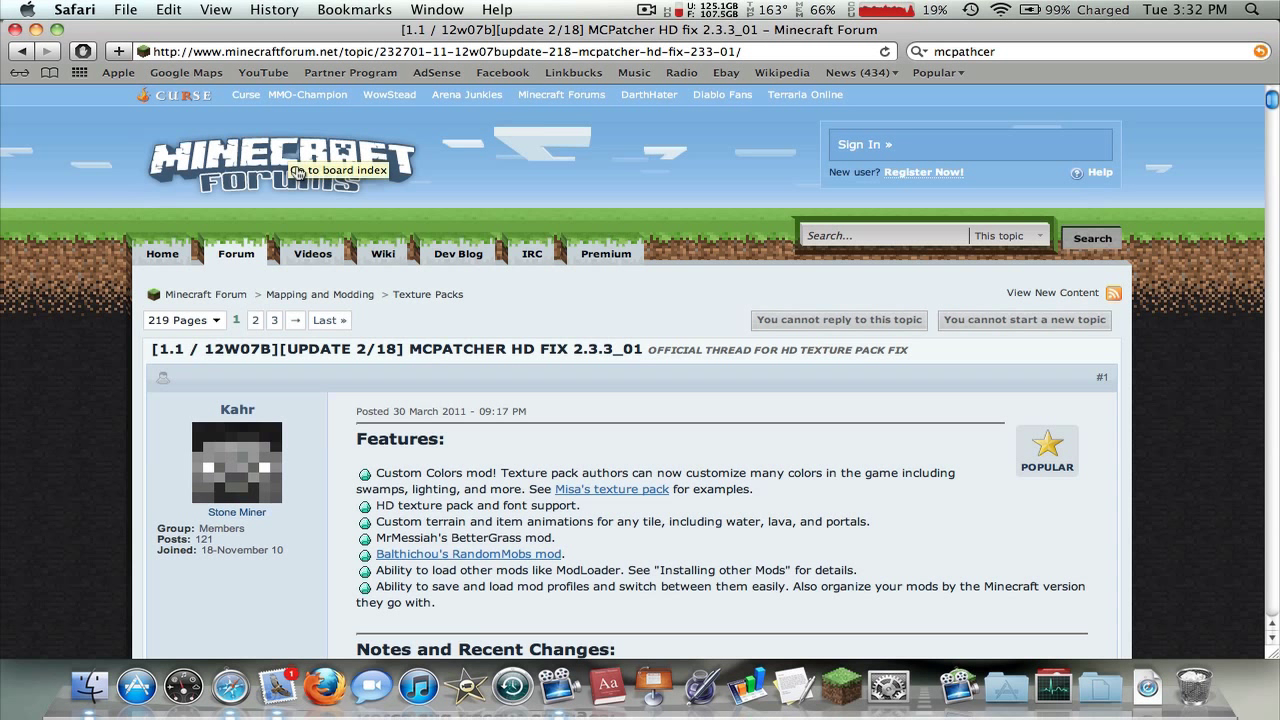
pyautogui.scroll(-5, 305, 172)
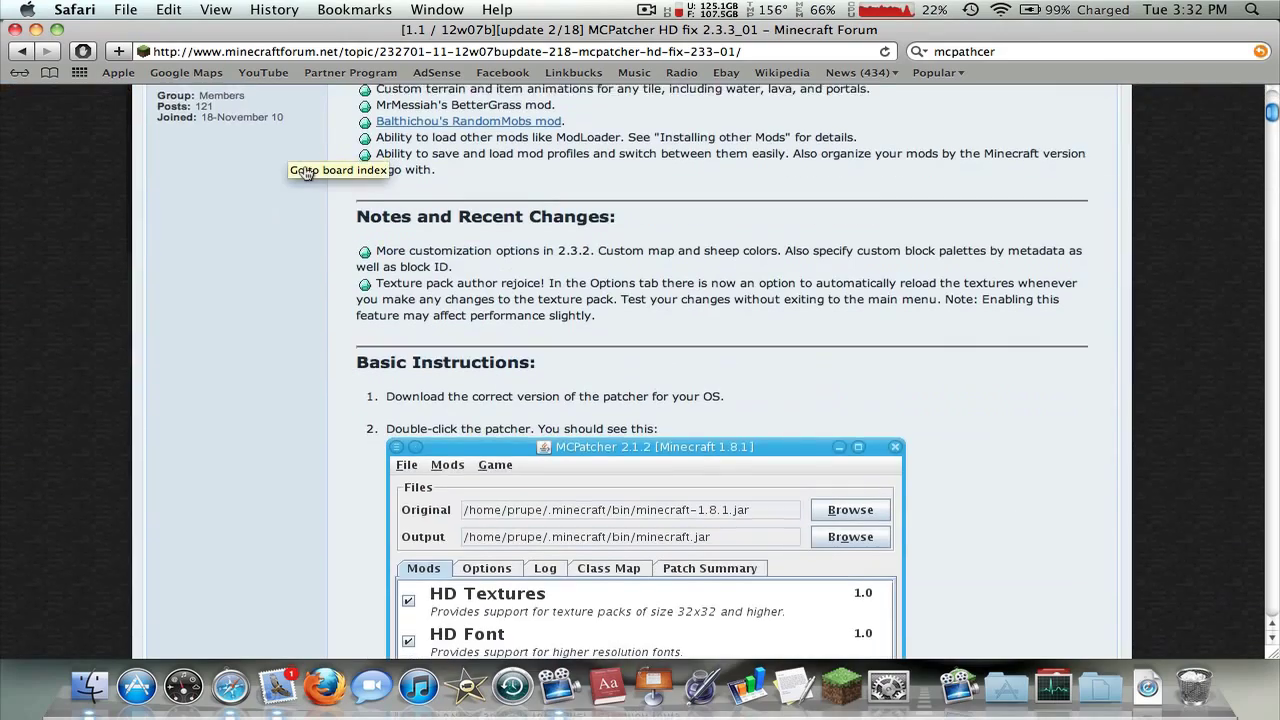
pyautogui.scroll(-5, 305, 172)
pyautogui.scroll(10, 305, 172)
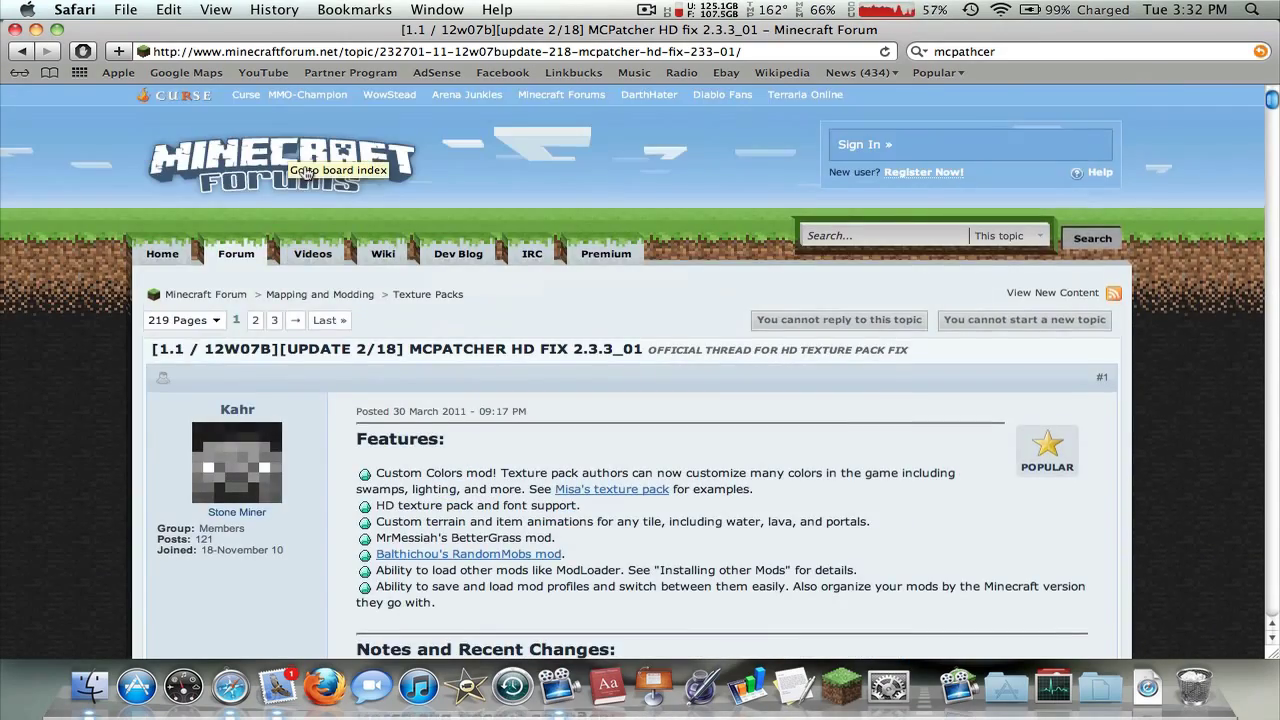
pyautogui.scroll(-8, 305, 172)
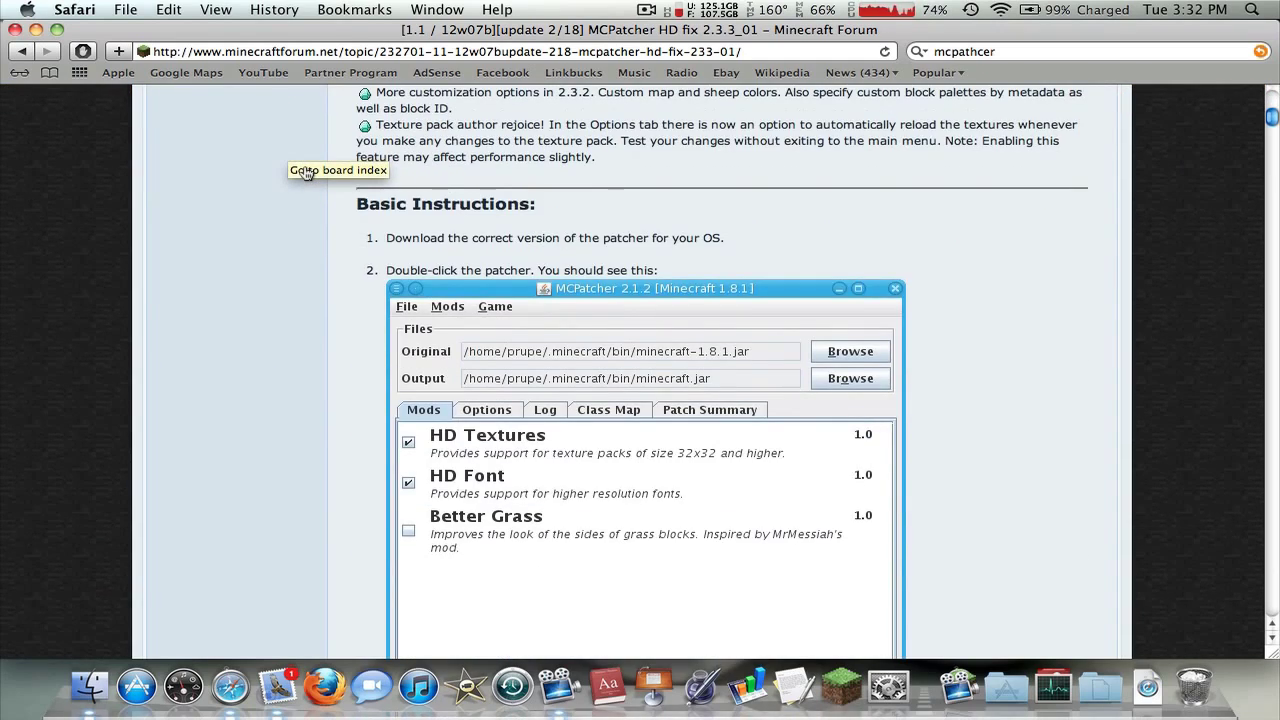
pyautogui.scroll(-12, 305, 172)
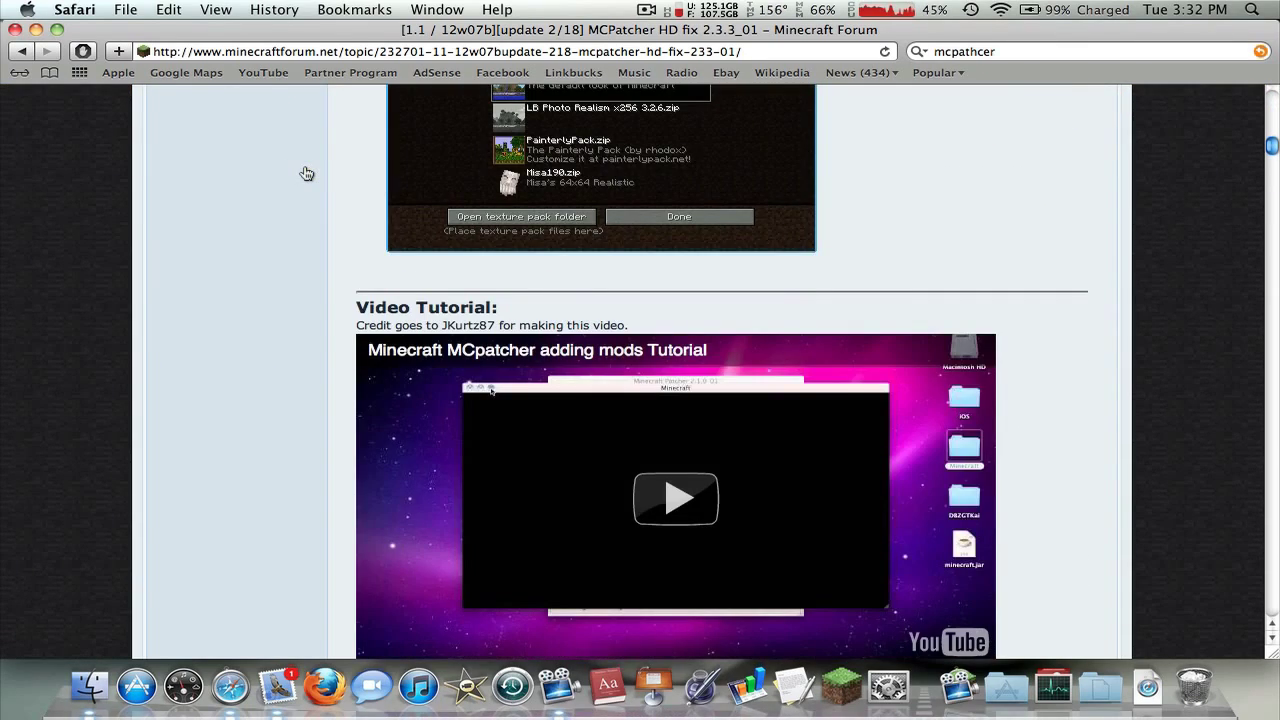
pyautogui.scroll(-5, 307, 174)
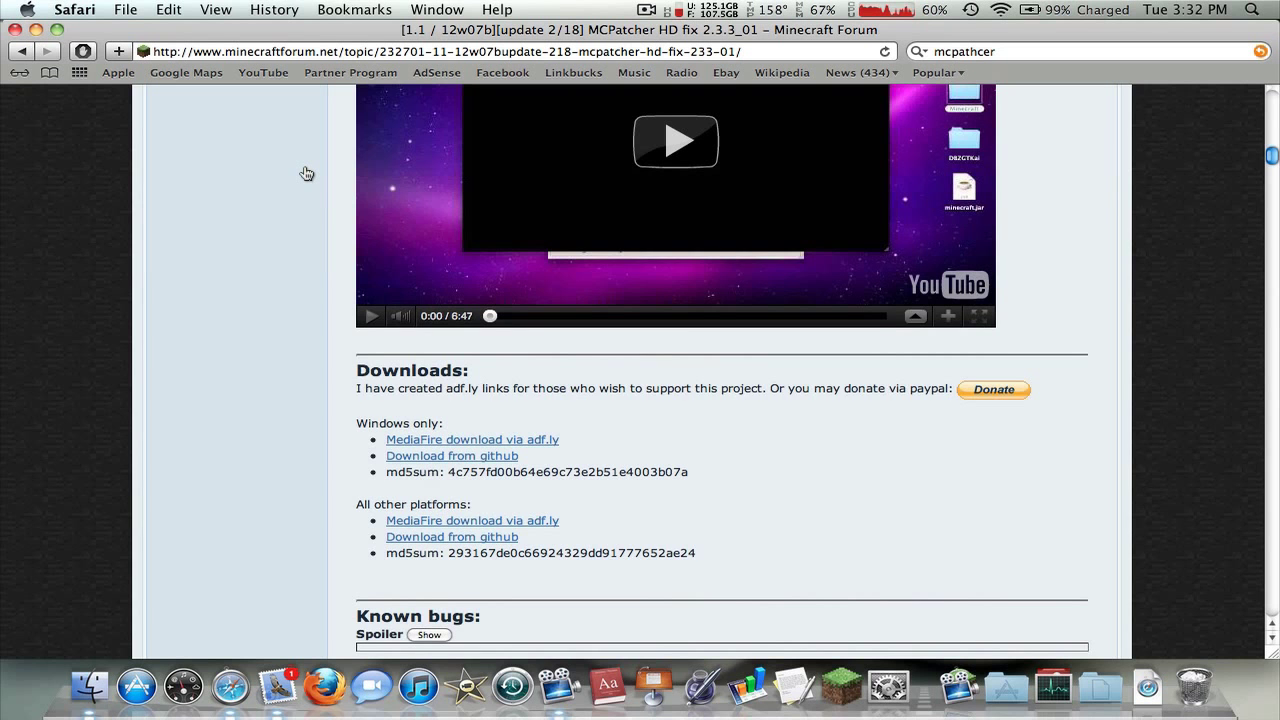
pyautogui.scroll(-1, 306, 172)
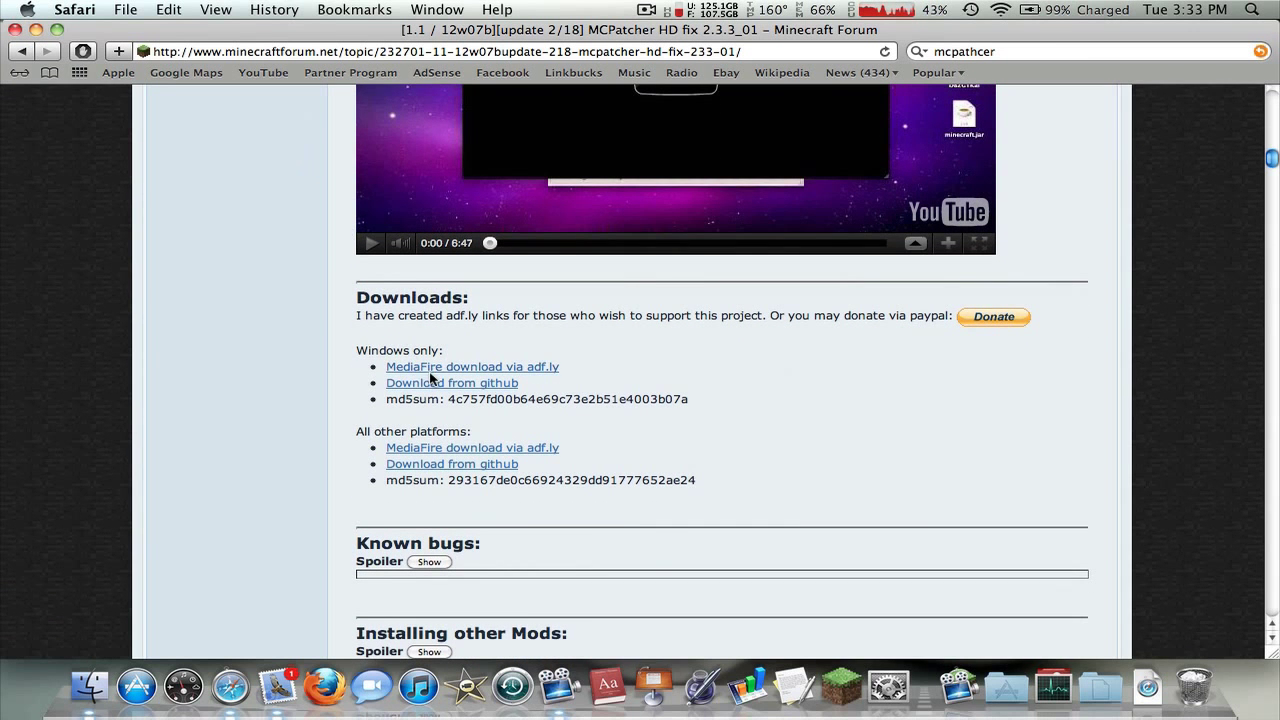
# Step: Open the 'MediaFire download via adf.ly' link for All other platforms
pyautogui.moveTo(365, 350); pyautogui.dragTo(515, 349)
pyautogui.click(504, 348)
pyautogui.click(430, 450)
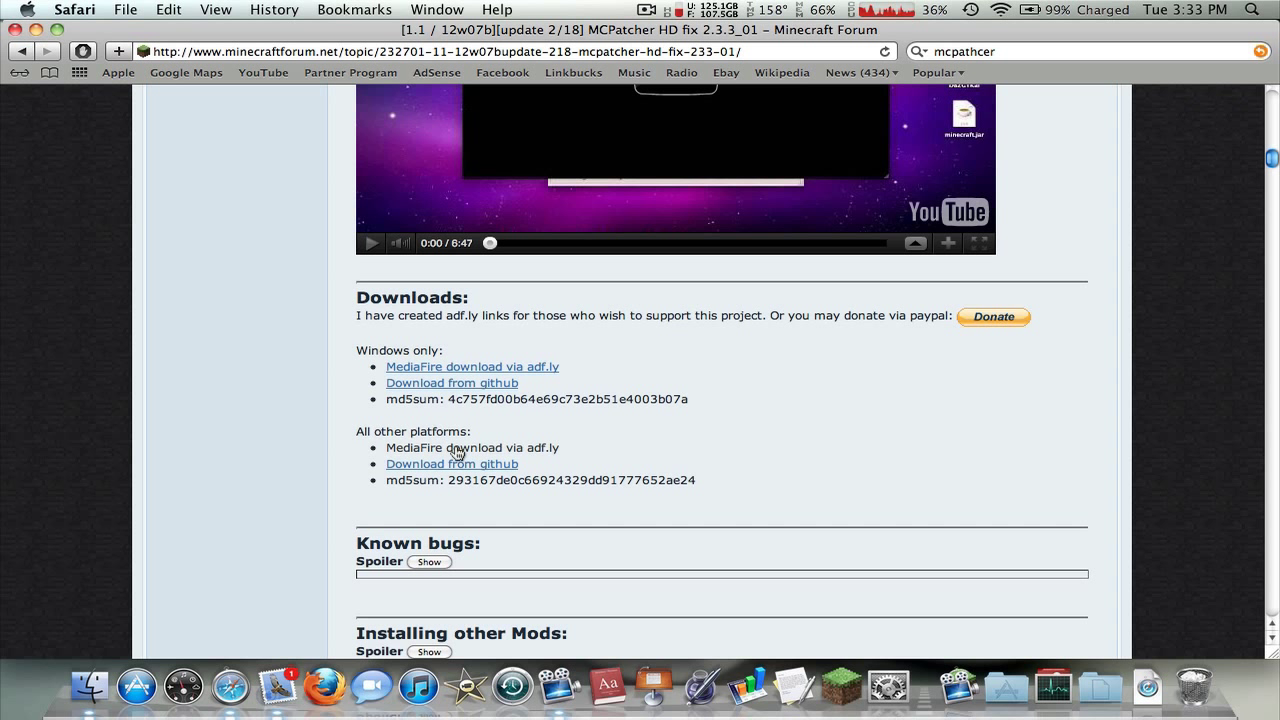
pyautogui.click(455, 450)
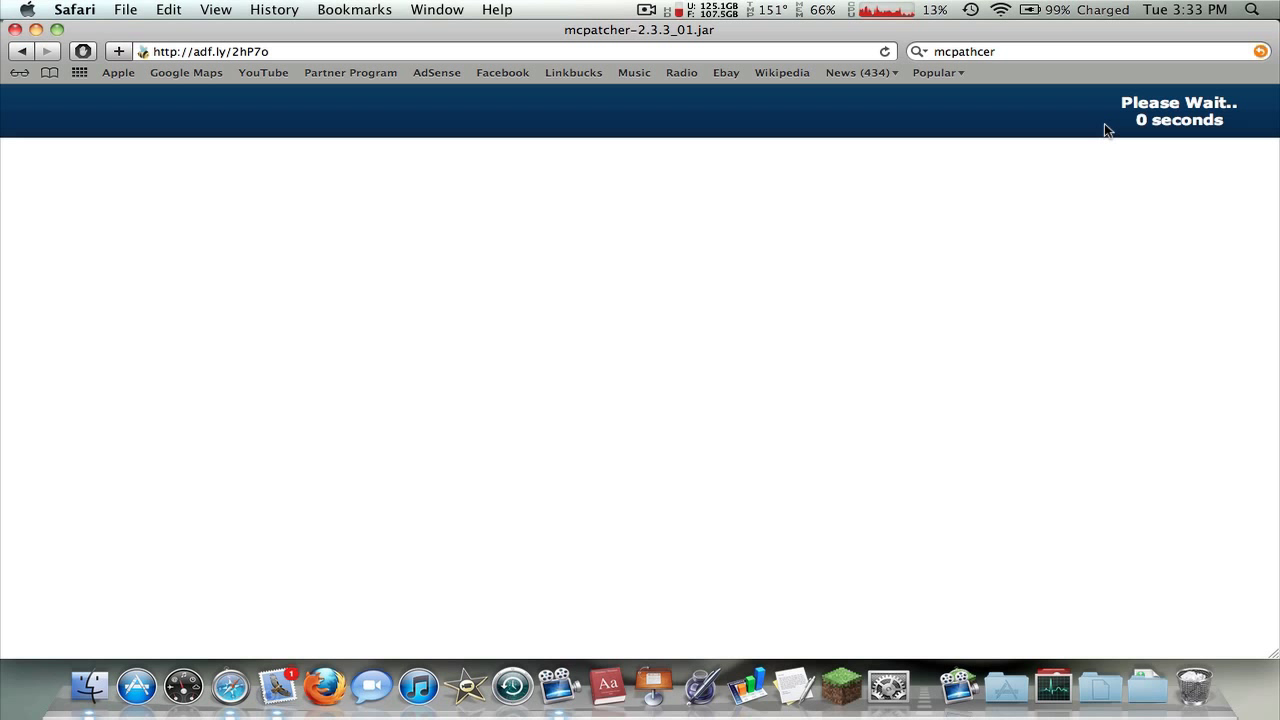
# Step: Skip the ad, download mcpatcher-2.3.3_01.jar from MediaFire, and return to the forum thread
pyautogui.click(1200, 111)
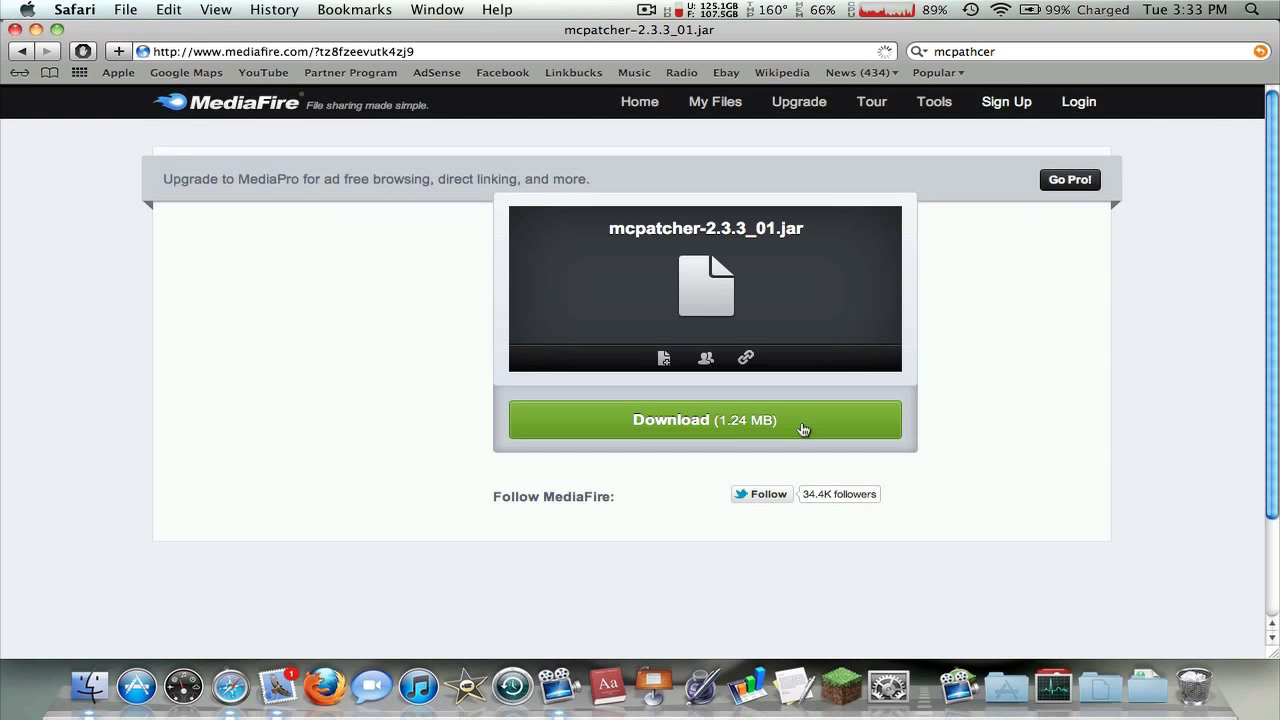
pyautogui.click(801, 427)
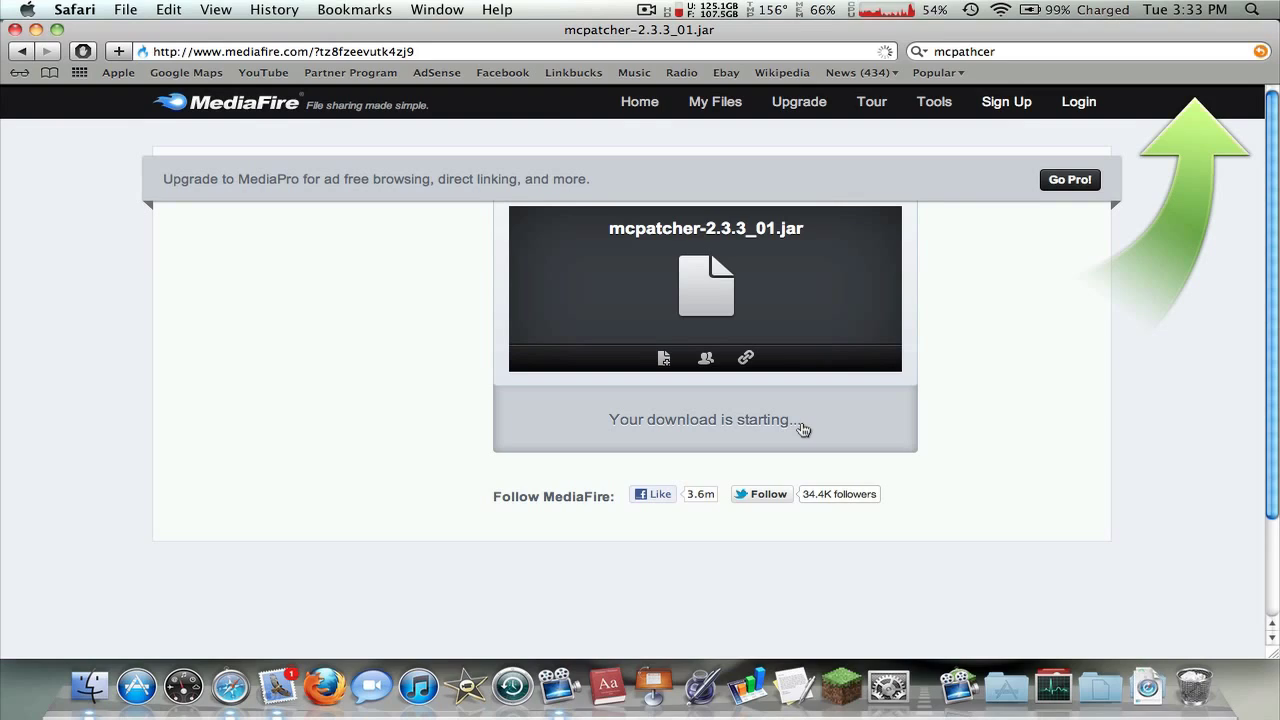
pyautogui.hotkey('ctrl', 'Down')
pyautogui.press('Escape')
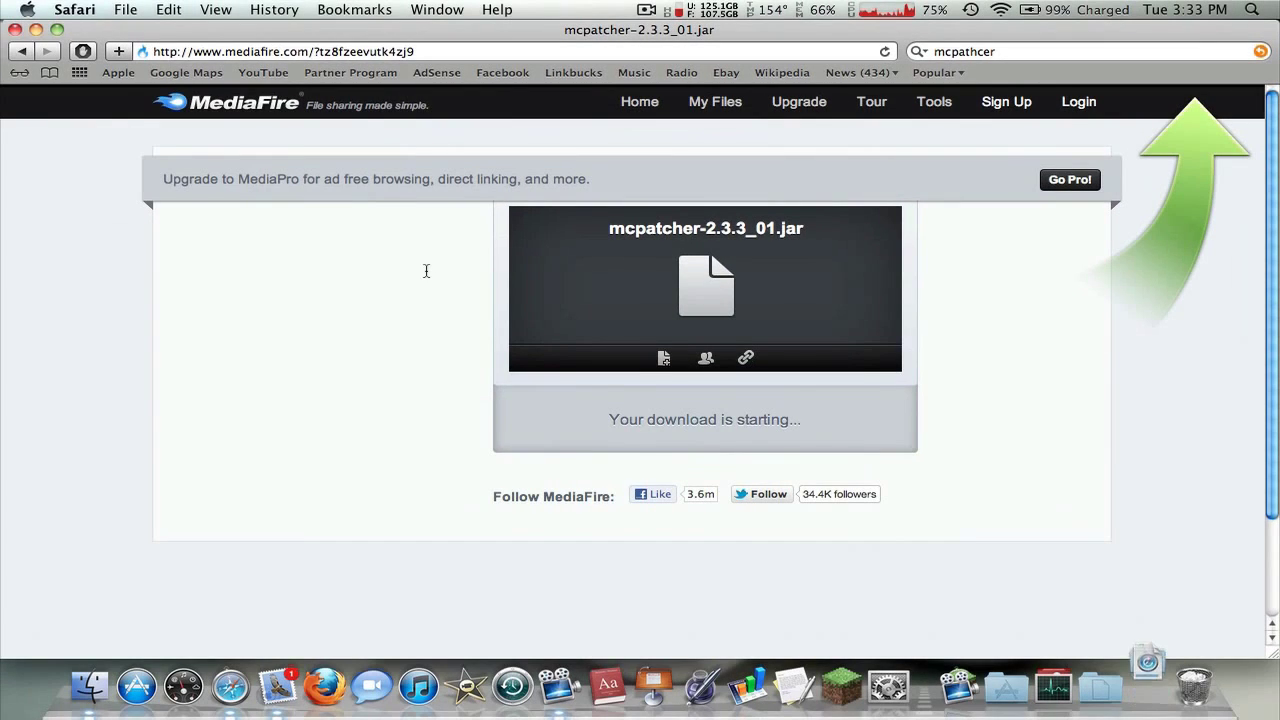
pyautogui.press('super+bracketleft')
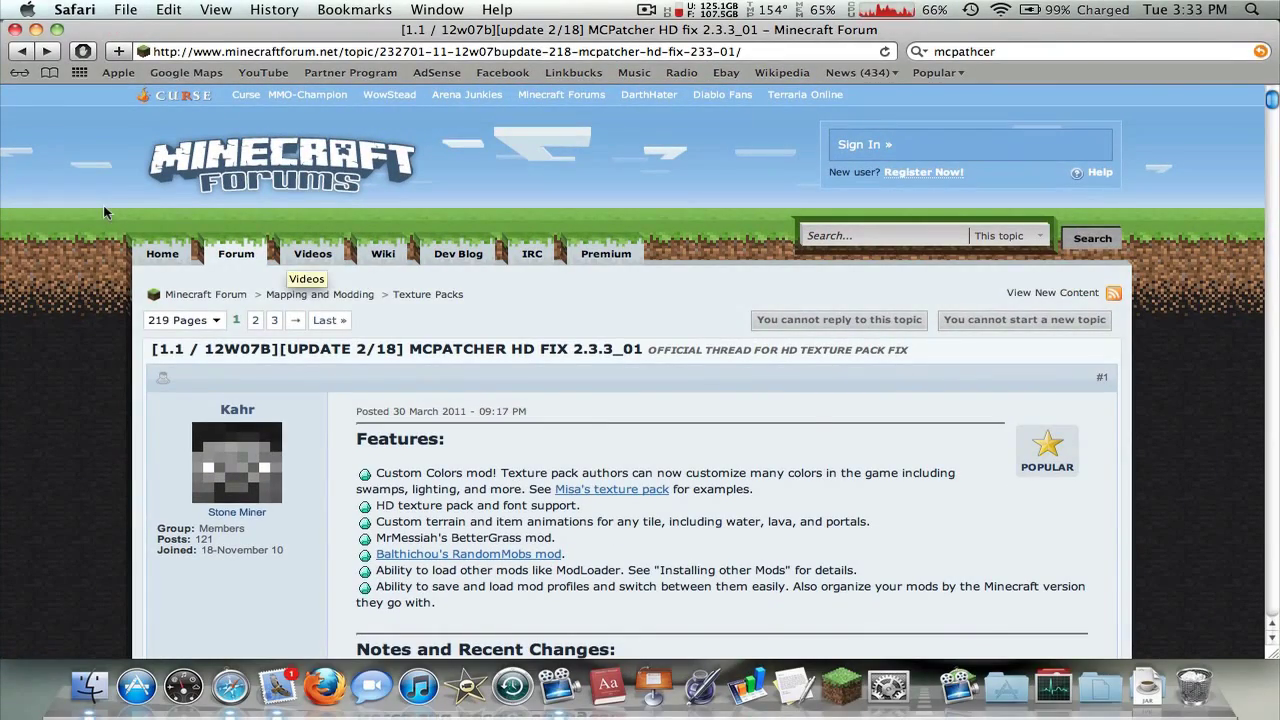
# Step: Quit Safari and launch Minecraft from the Dock
pyautogui.press('super+q')
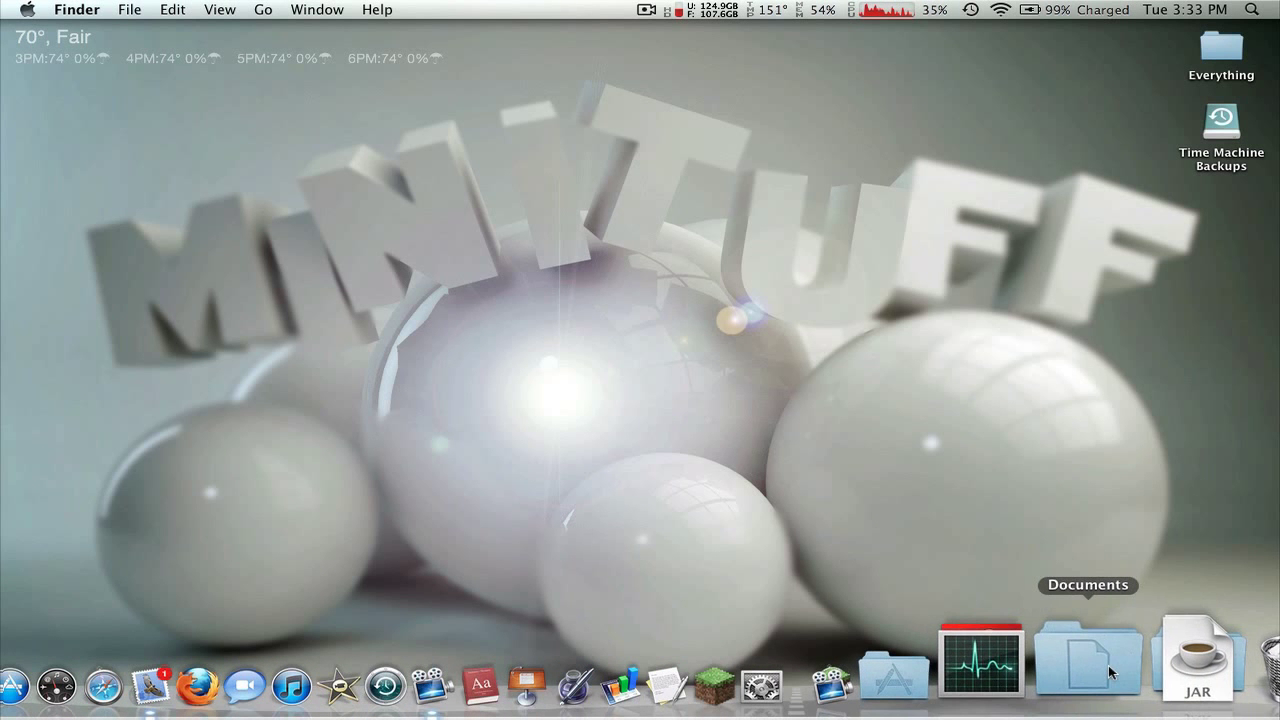
pyautogui.click(843, 642)
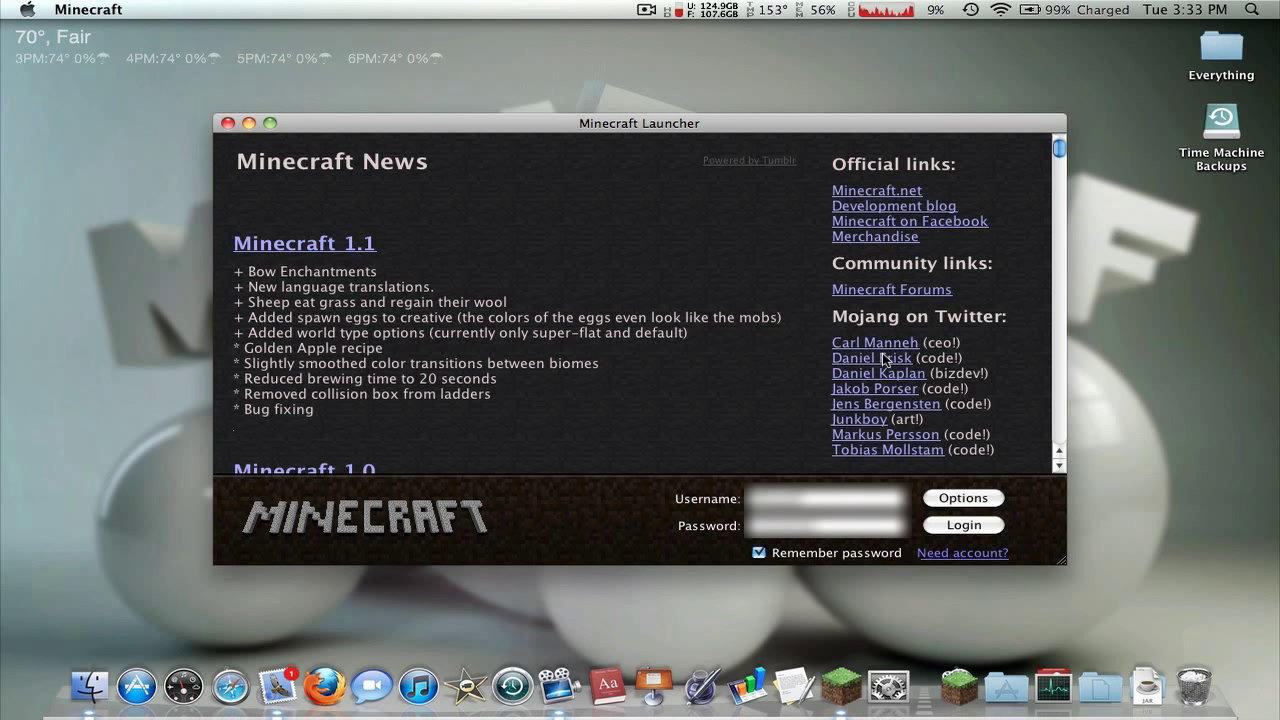
# Step: Force-update Minecraft to 1.1 from the launcher options, log in, then quit the game
pyautogui.click(975, 498)
pyautogui.click(704, 329)
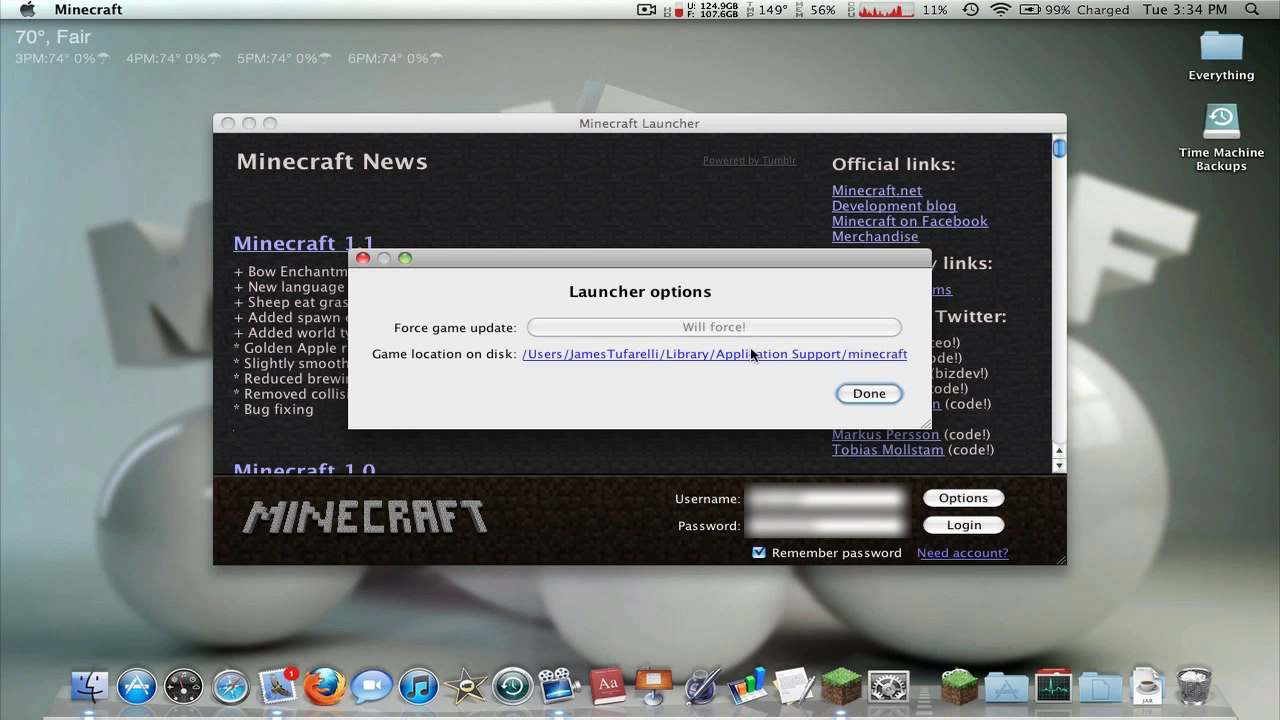
pyautogui.click(866, 396)
pyautogui.click(986, 524)
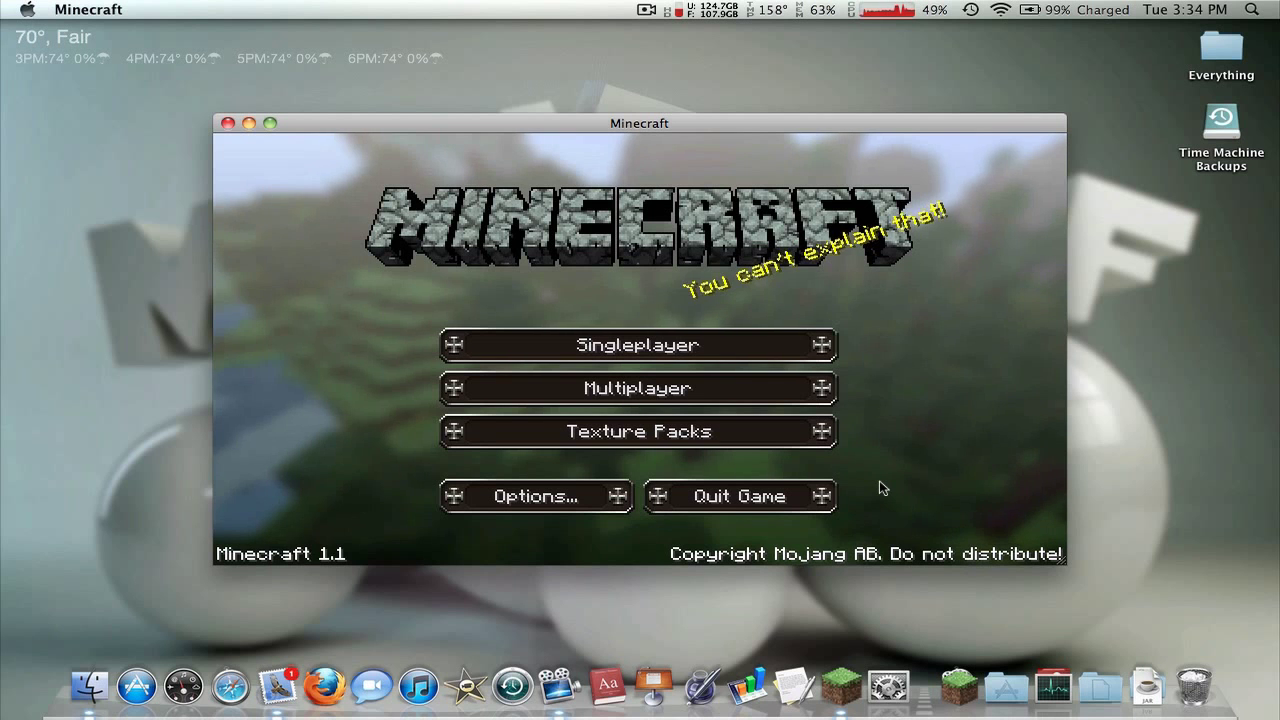
pyautogui.click(822, 497)
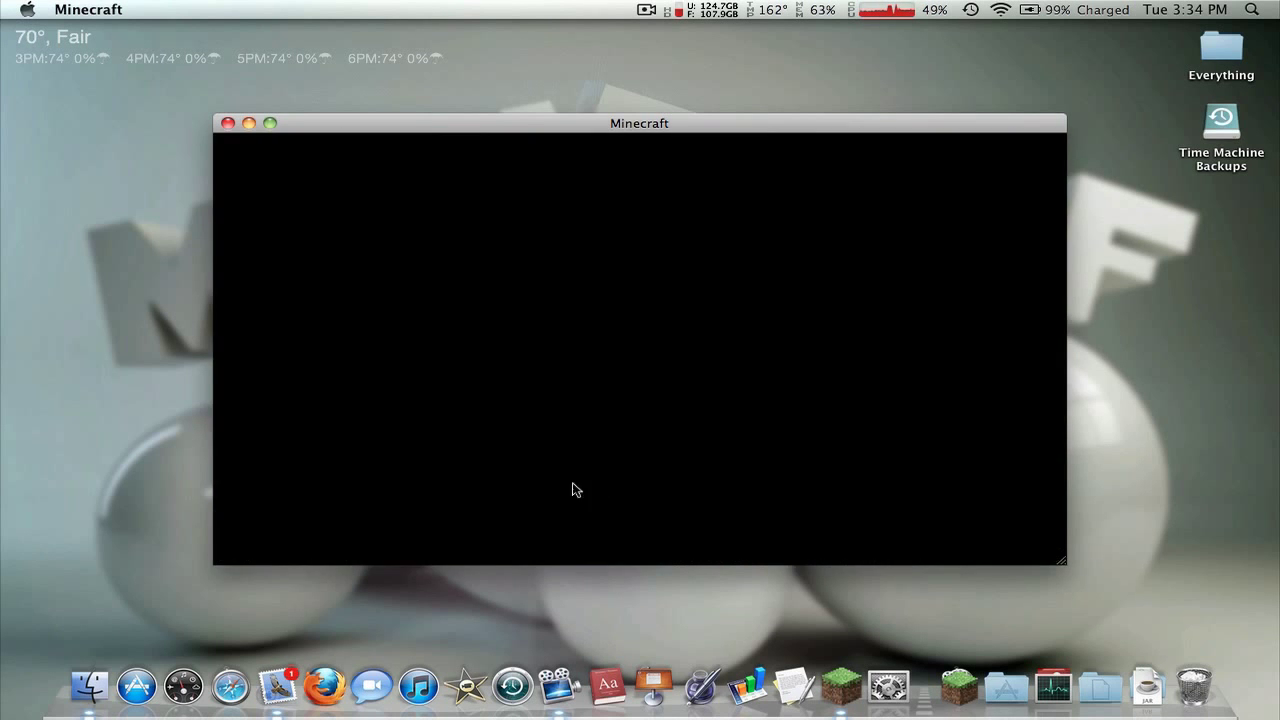
# Step: Open a home folder window and go to Library › Application Support › minecraft
pyautogui.click(84, 699)
pyautogui.moveTo(577, 294); pyautogui.dragTo(612, 177)
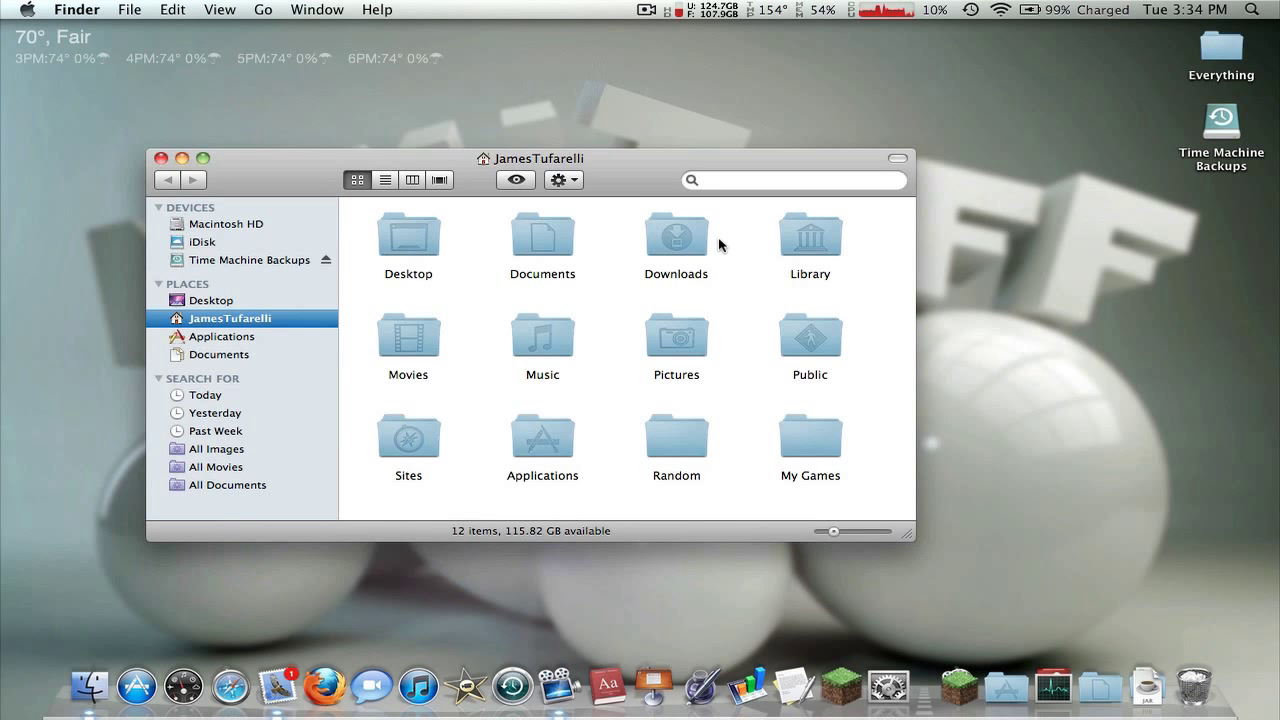
pyautogui.doubleClick(820, 240)
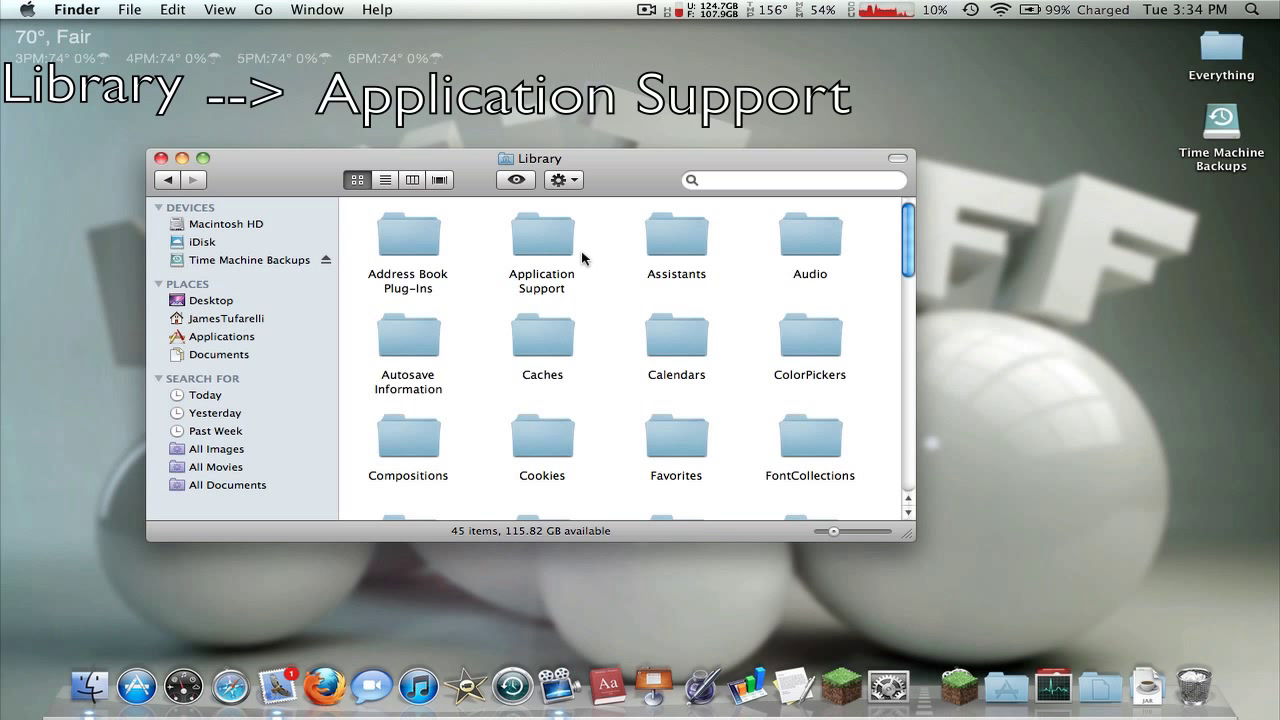
pyautogui.doubleClick(547, 232)
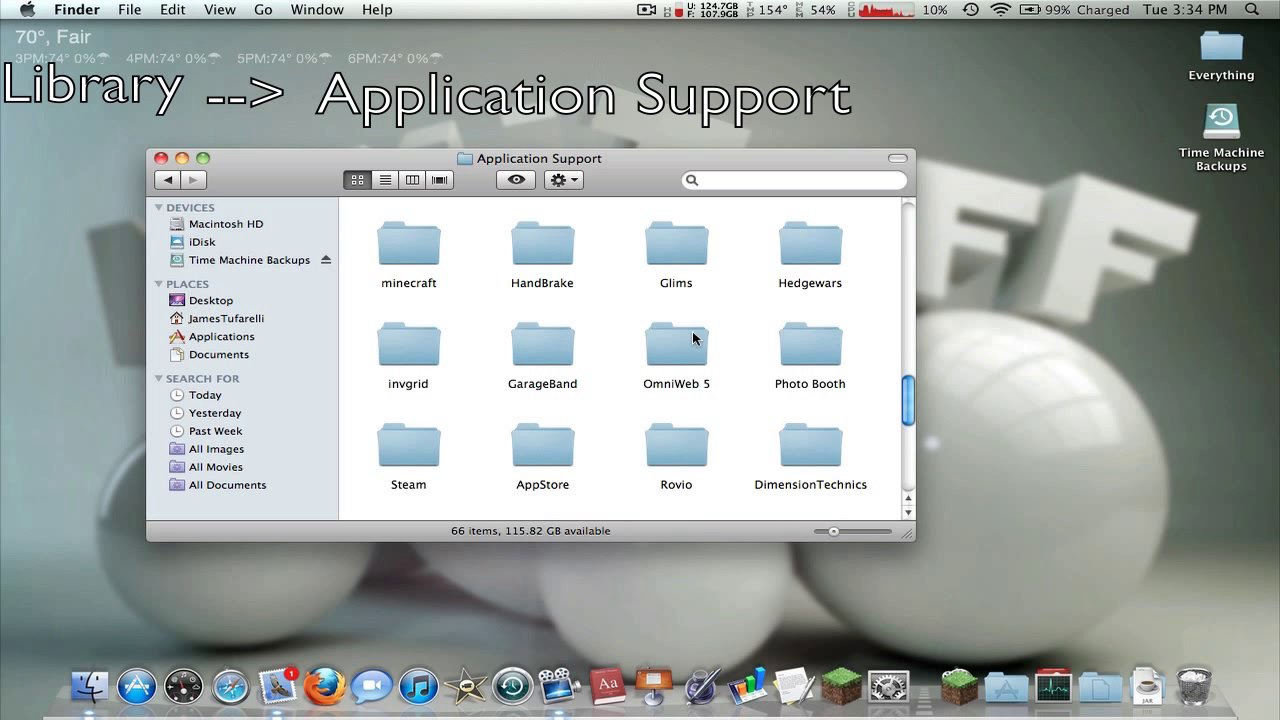
pyautogui.doubleClick(413, 243)
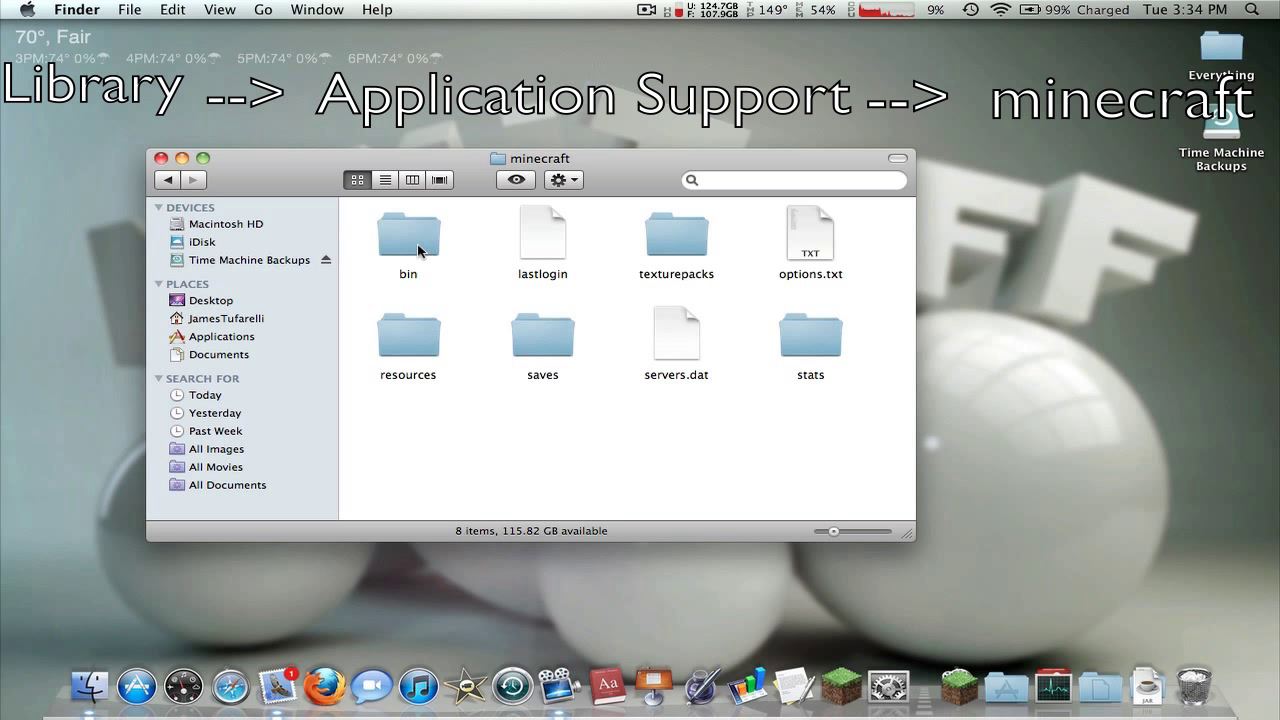
# Step: Look inside the bin folder, return to minecraft, and snap bin back into the grid
pyautogui.doubleClick(419, 246)
pyautogui.press('super+bracketleft')
pyautogui.moveTo(381, 221); pyautogui.dragTo(411, 235)
pyautogui.rightClick(398, 236)
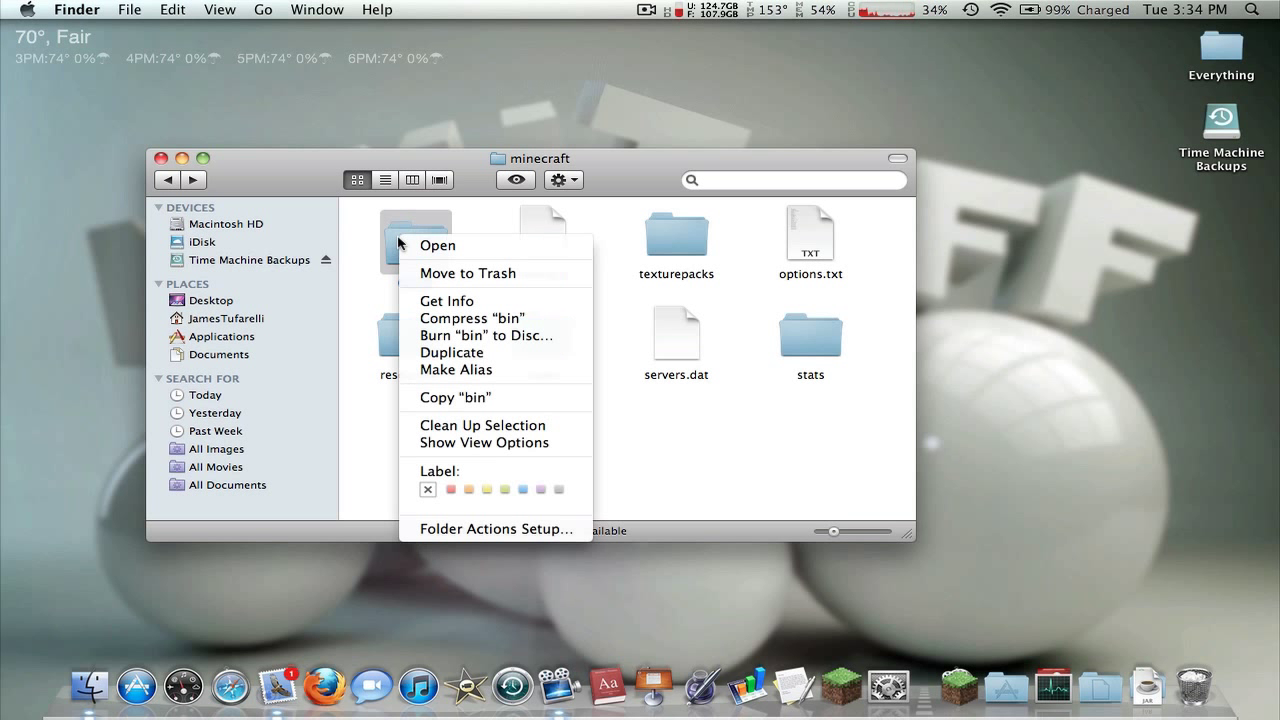
pyautogui.click(531, 428)
pyautogui.click(627, 427)
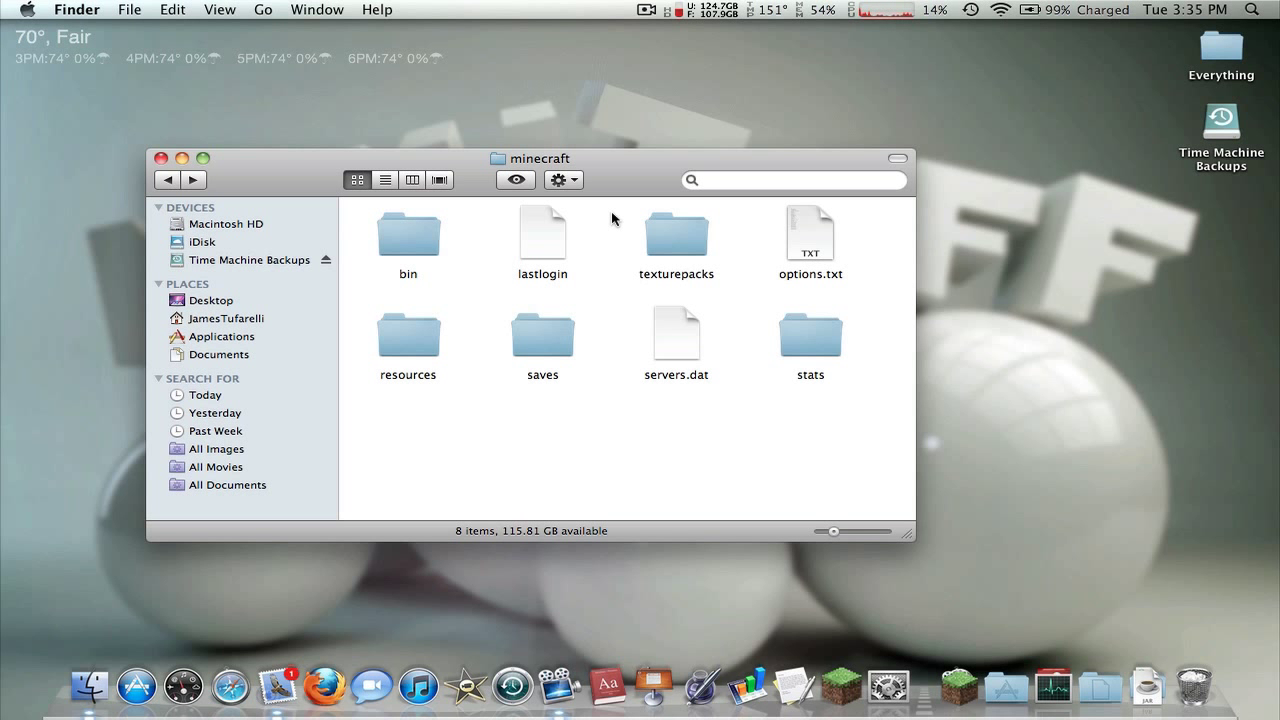
pyautogui.moveTo(607, 164); pyautogui.dragTo(581, 79)
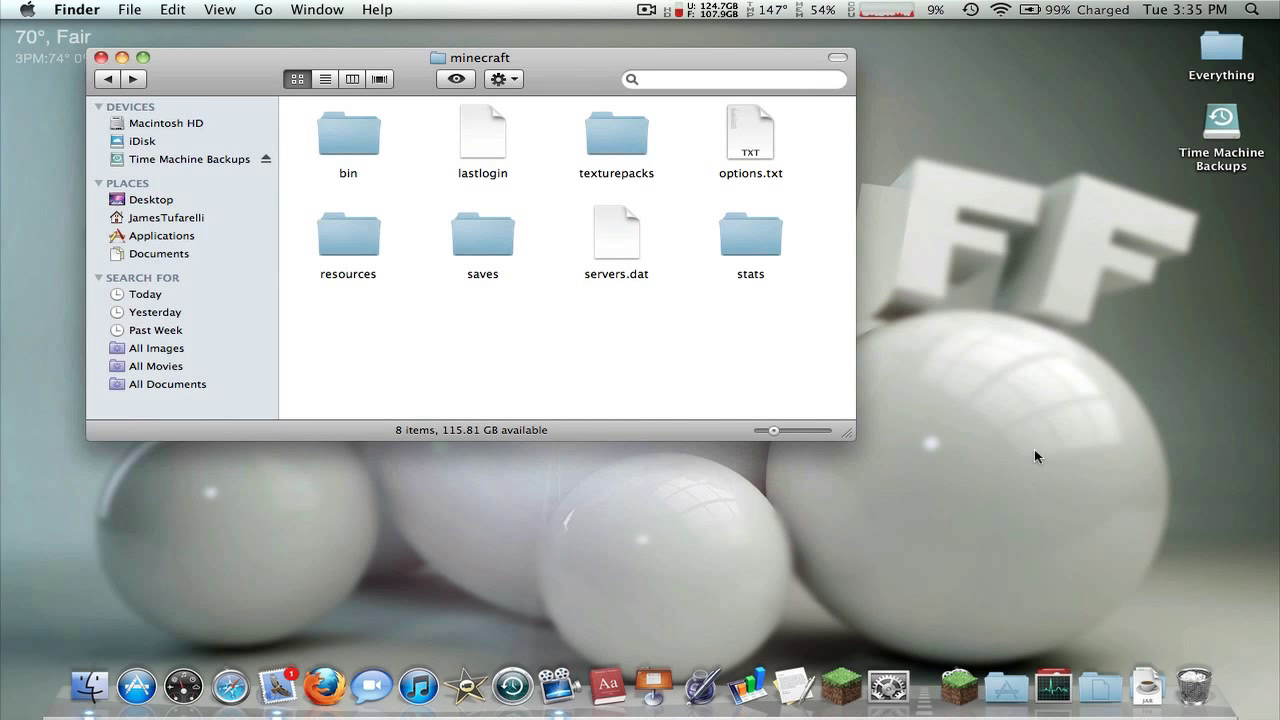
# Step: Open the Downloads folder and launch mcpatcher-2.3.3_01.jar, confirming the security warning
pyautogui.click(1146, 666)
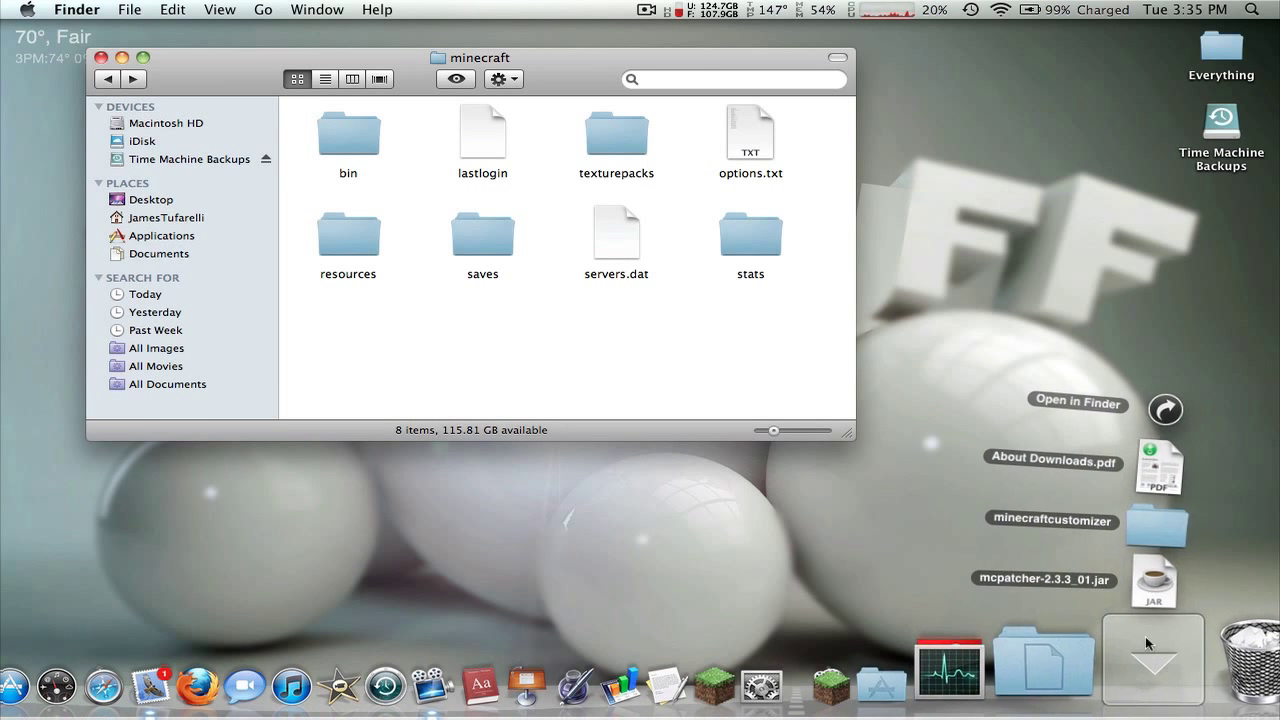
pyautogui.click(1150, 408)
pyautogui.doubleClick(601, 178)
pyautogui.click(814, 270)
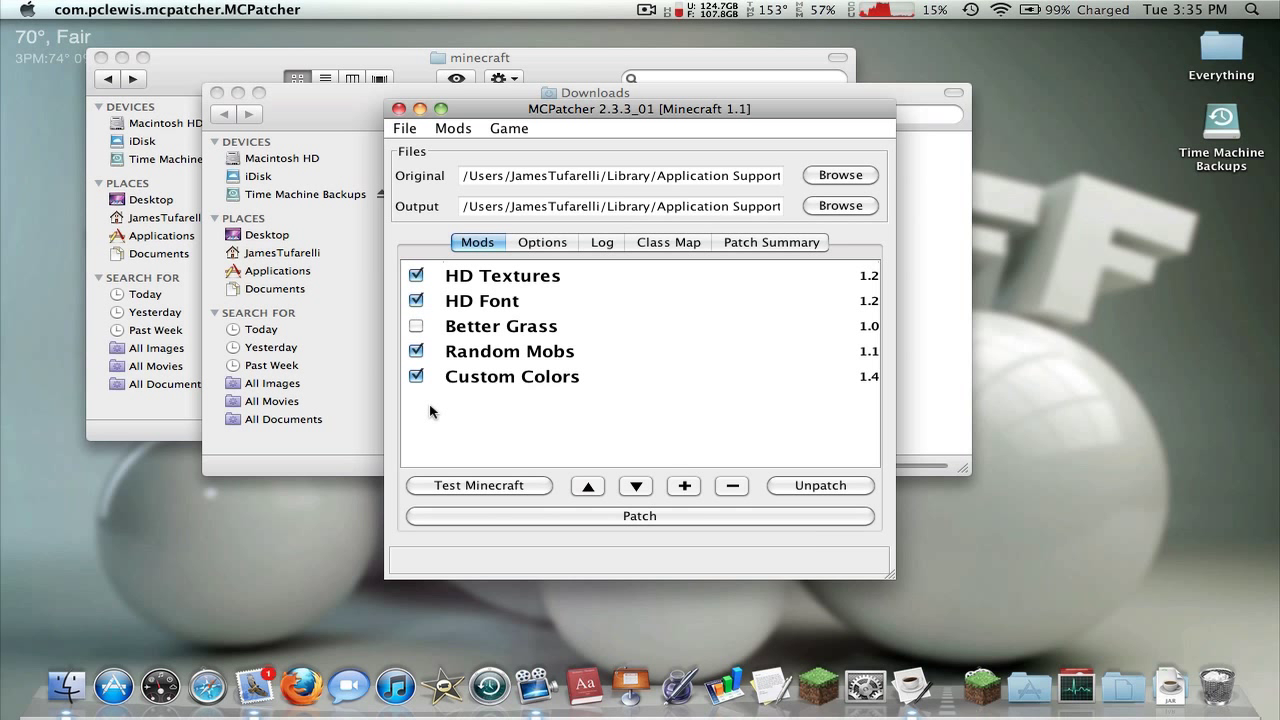
pyautogui.click(417, 302)
pyautogui.click(470, 279)
pyautogui.click(476, 338)
pyautogui.click(506, 408)
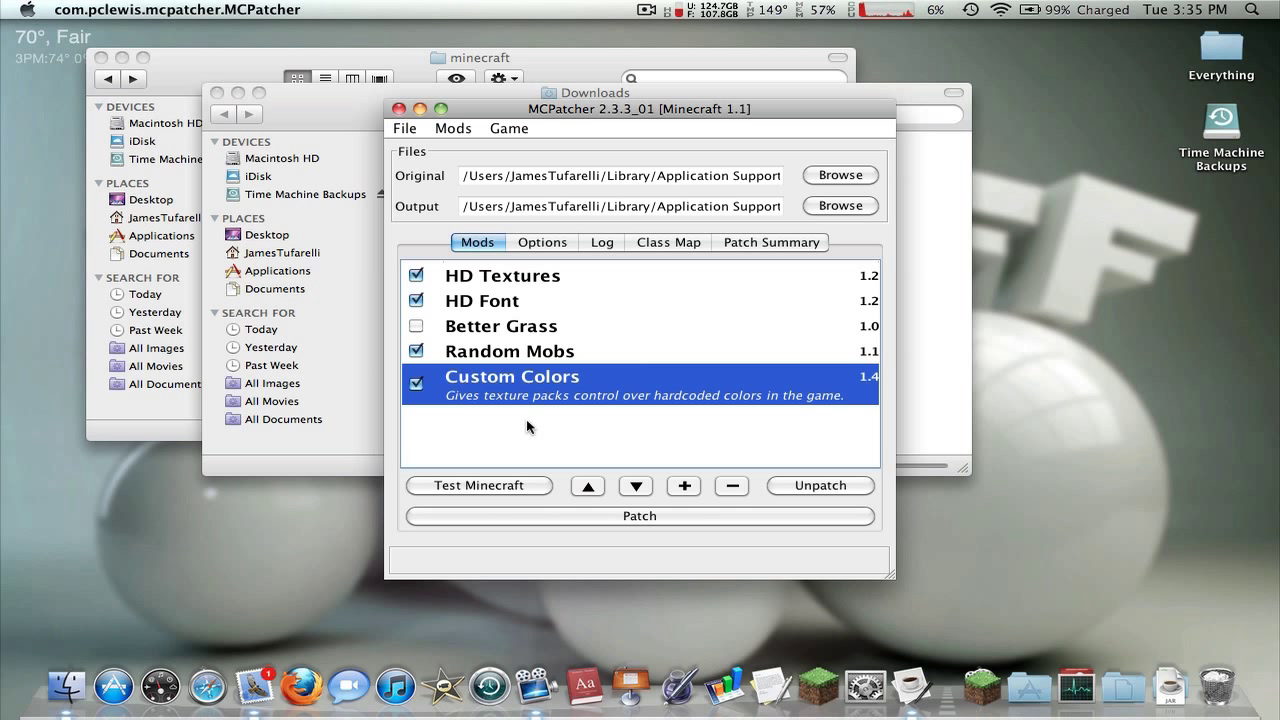
pyautogui.click(487, 355)
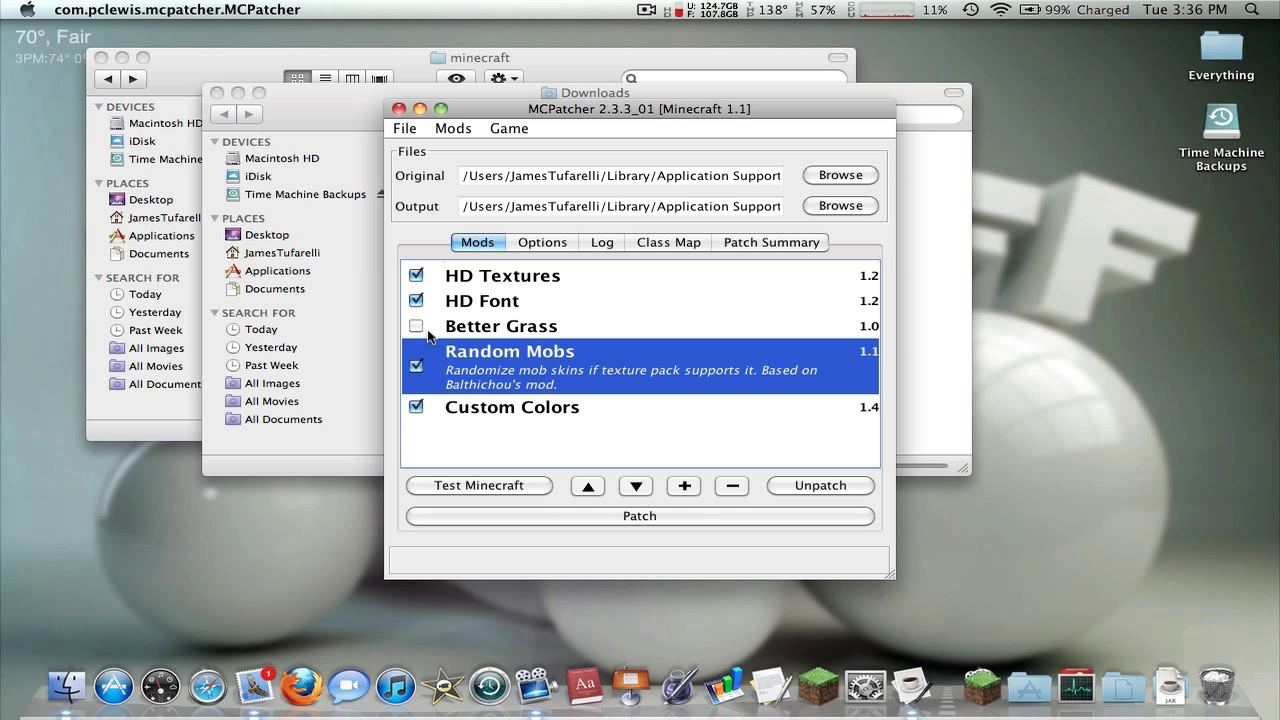
# Step: Patch minecraft.jar with the four checked mods, leaving Better Grass unchecked, then quit MCPatcher
pyautogui.click(485, 335)
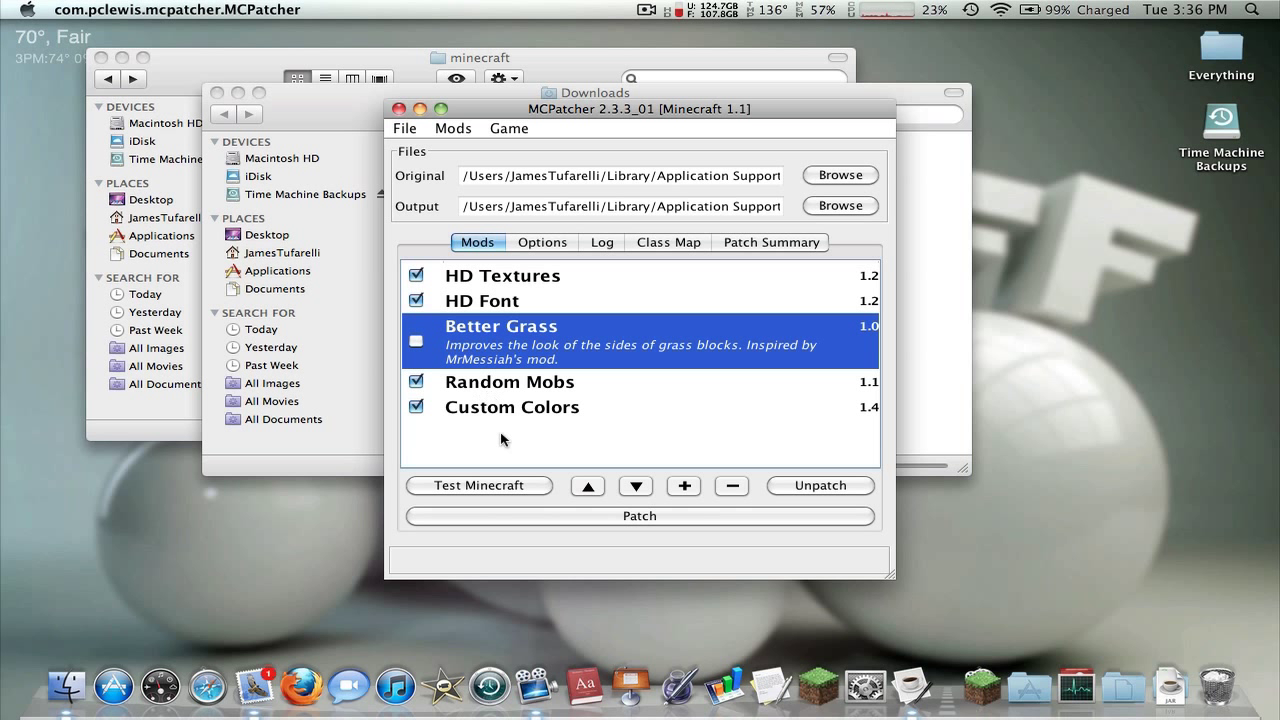
pyautogui.click(675, 511)
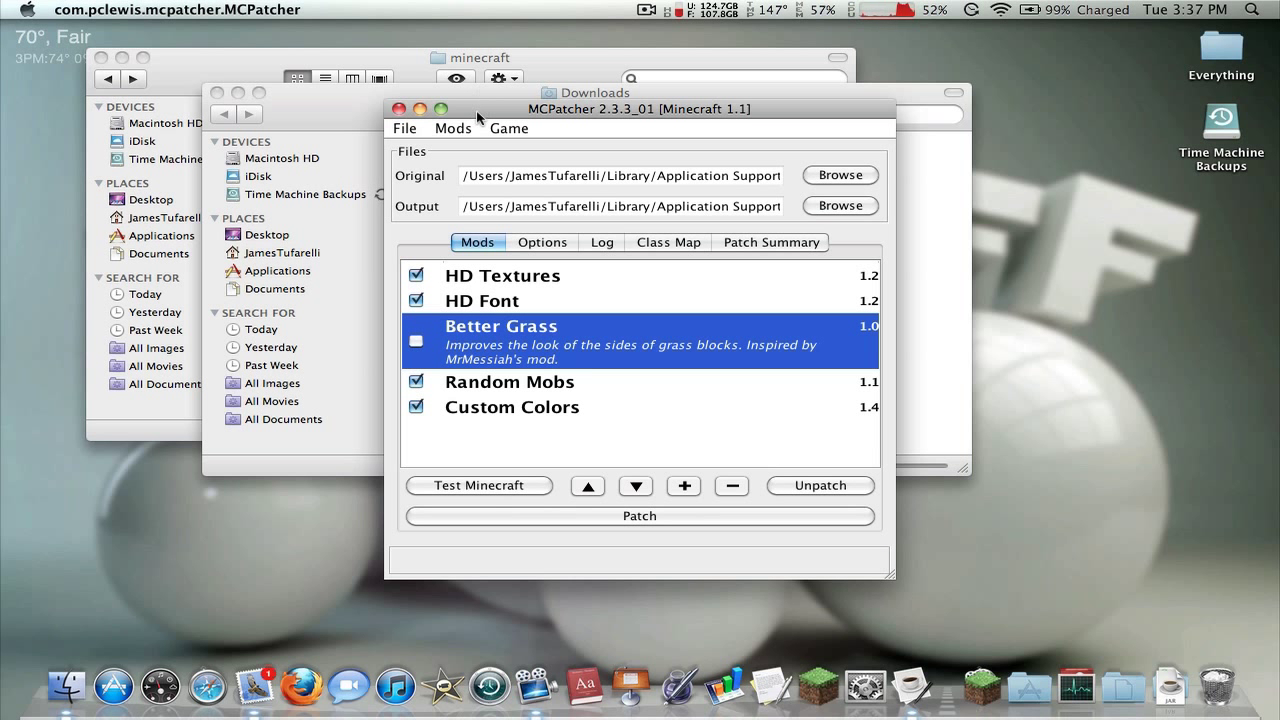
pyautogui.press('super+q')
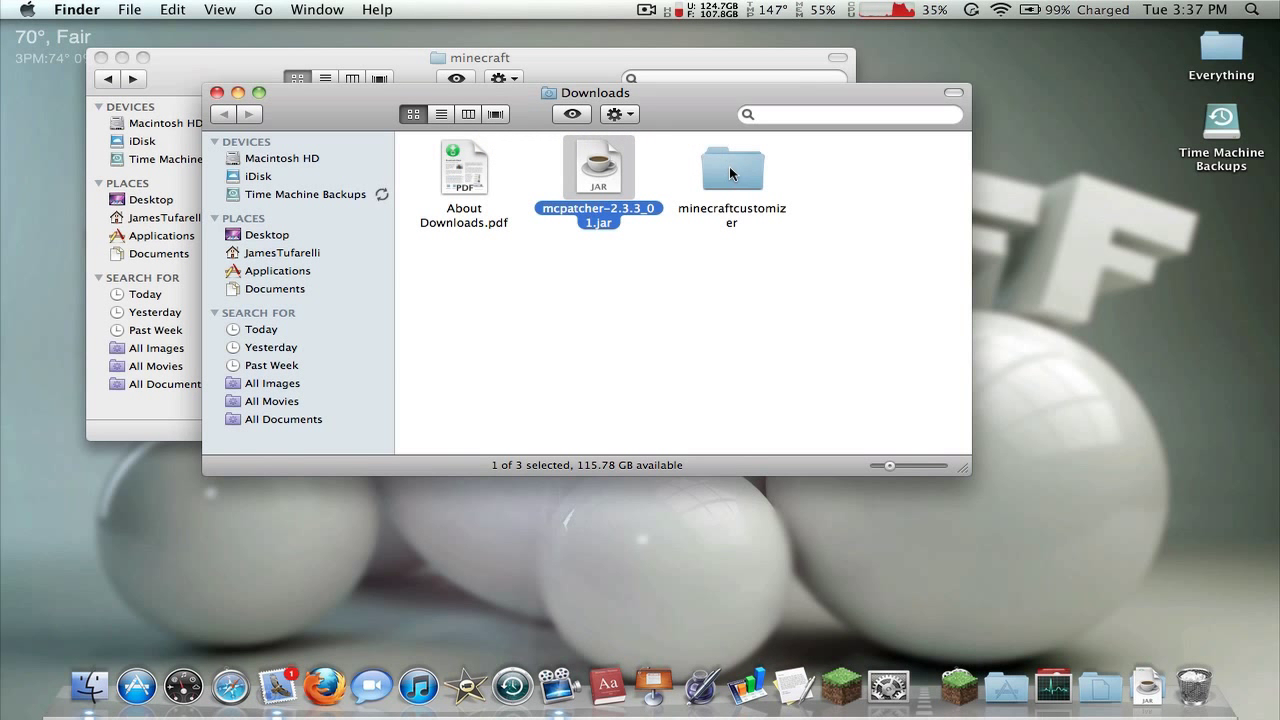
# Step: Open the minecraftcustomizer folder in Downloads and select all 26 items inside it
pyautogui.doubleClick(731, 166)
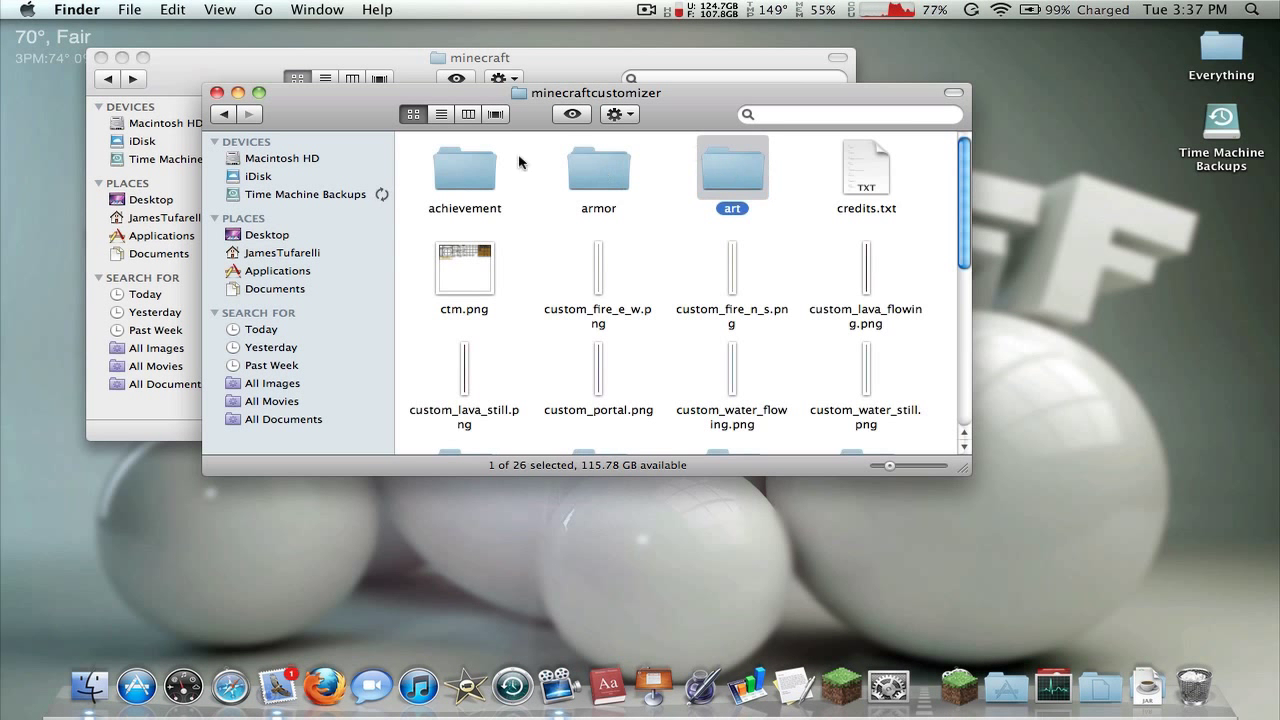
pyautogui.scroll(-5, 487, 235)
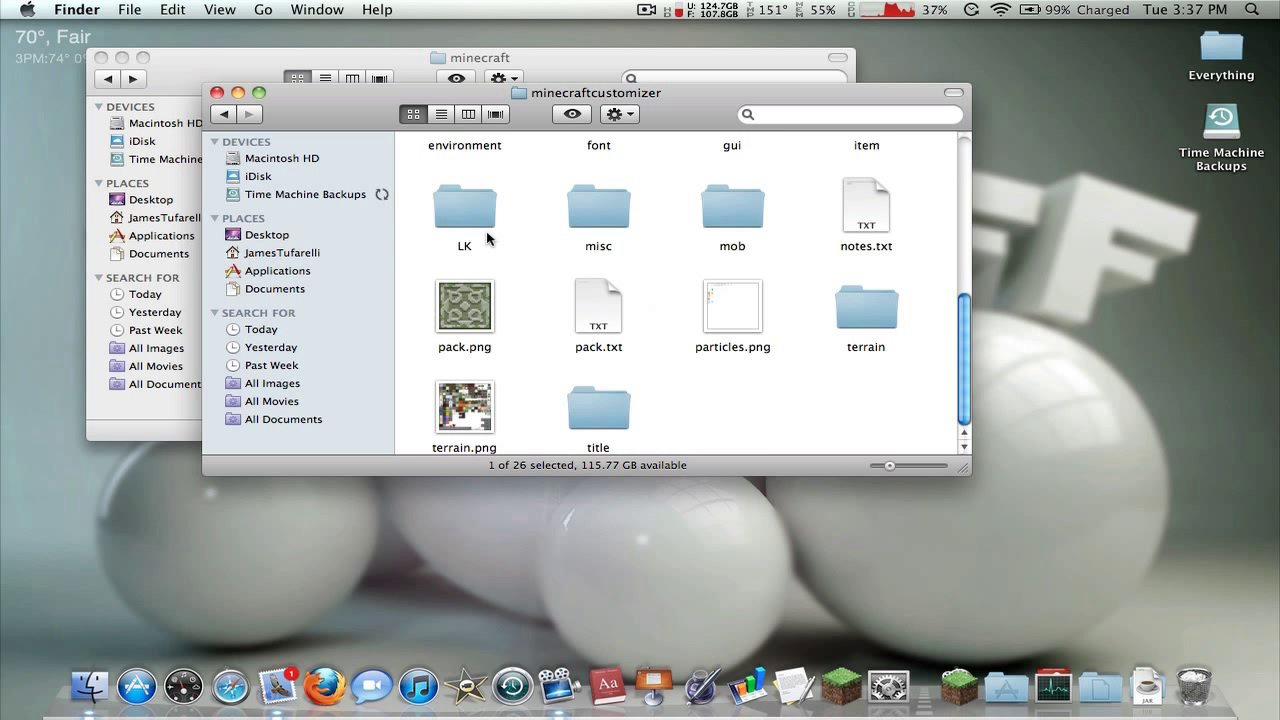
pyautogui.scroll(5, 487, 237)
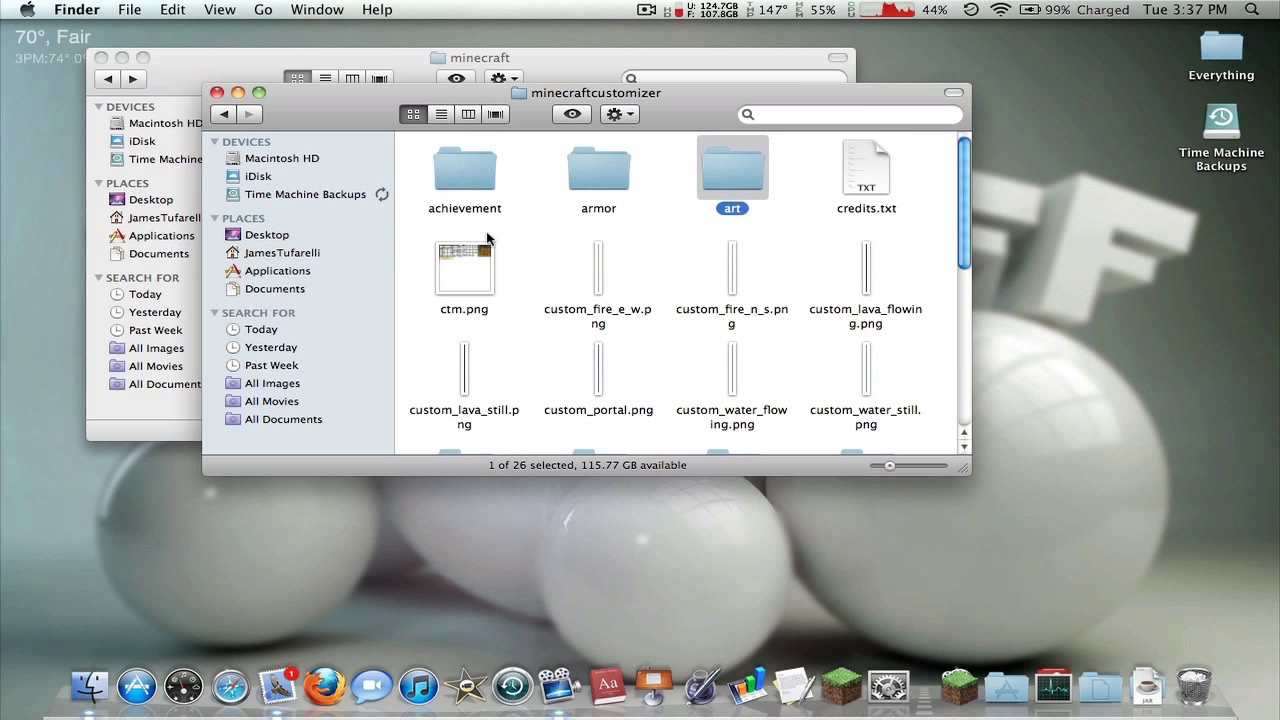
pyautogui.click(229, 113)
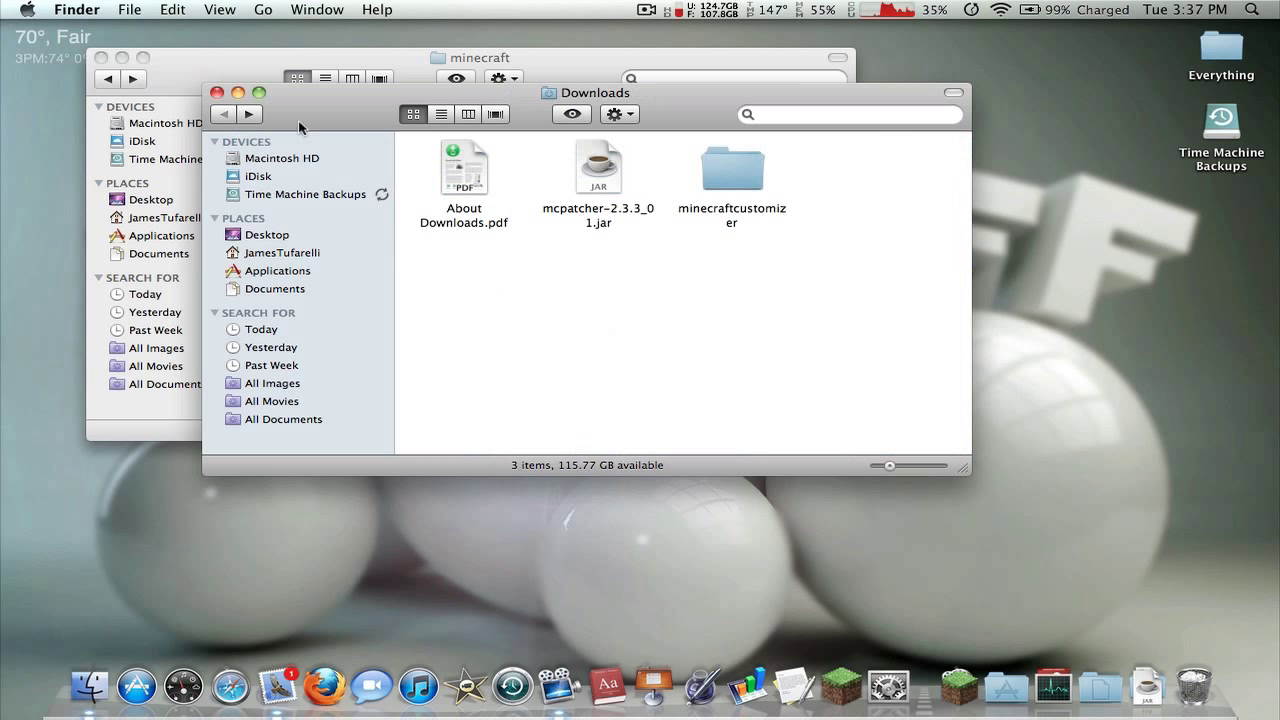
pyautogui.rightClick(735, 186)
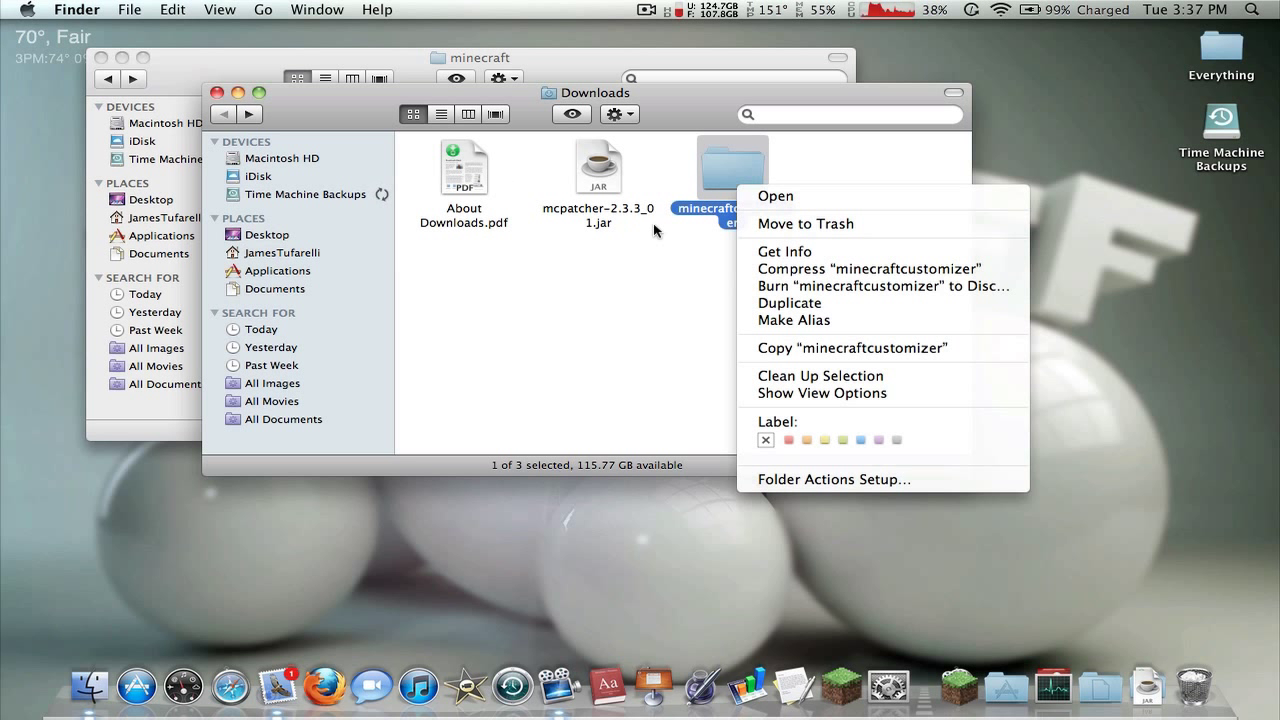
pyautogui.click(701, 170)
pyautogui.doubleClick(710, 169)
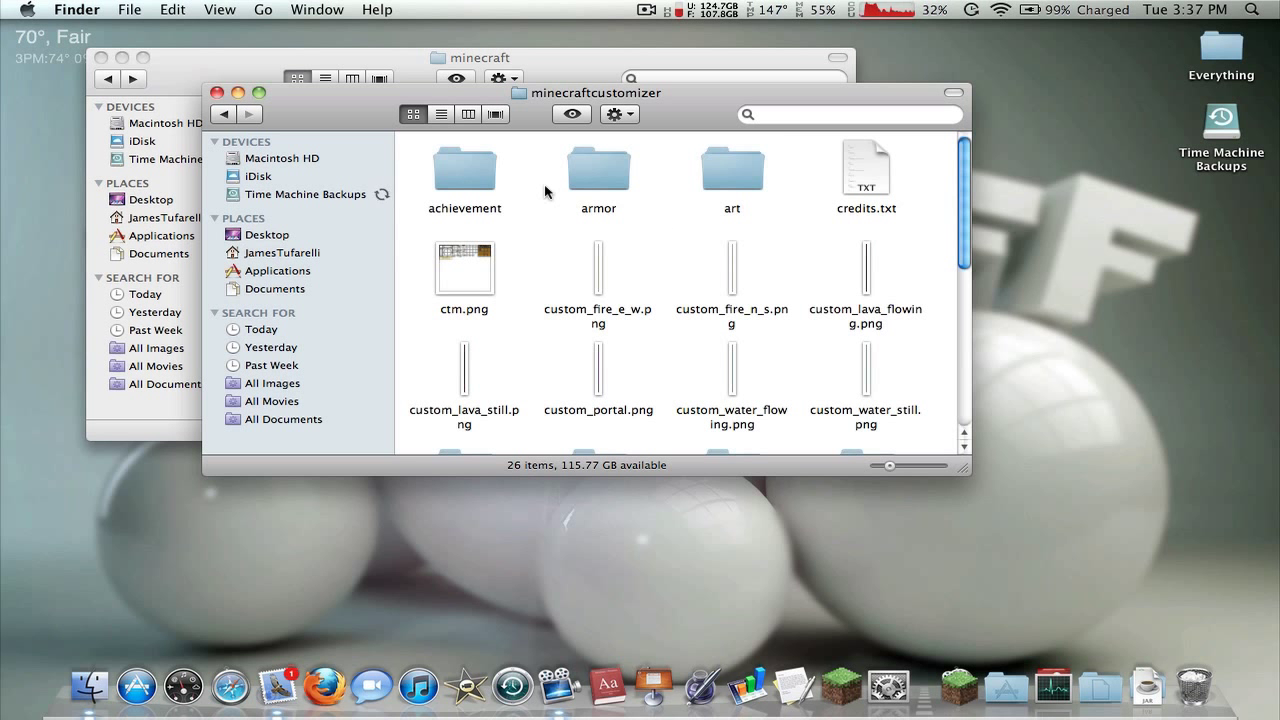
pyautogui.click(225, 114)
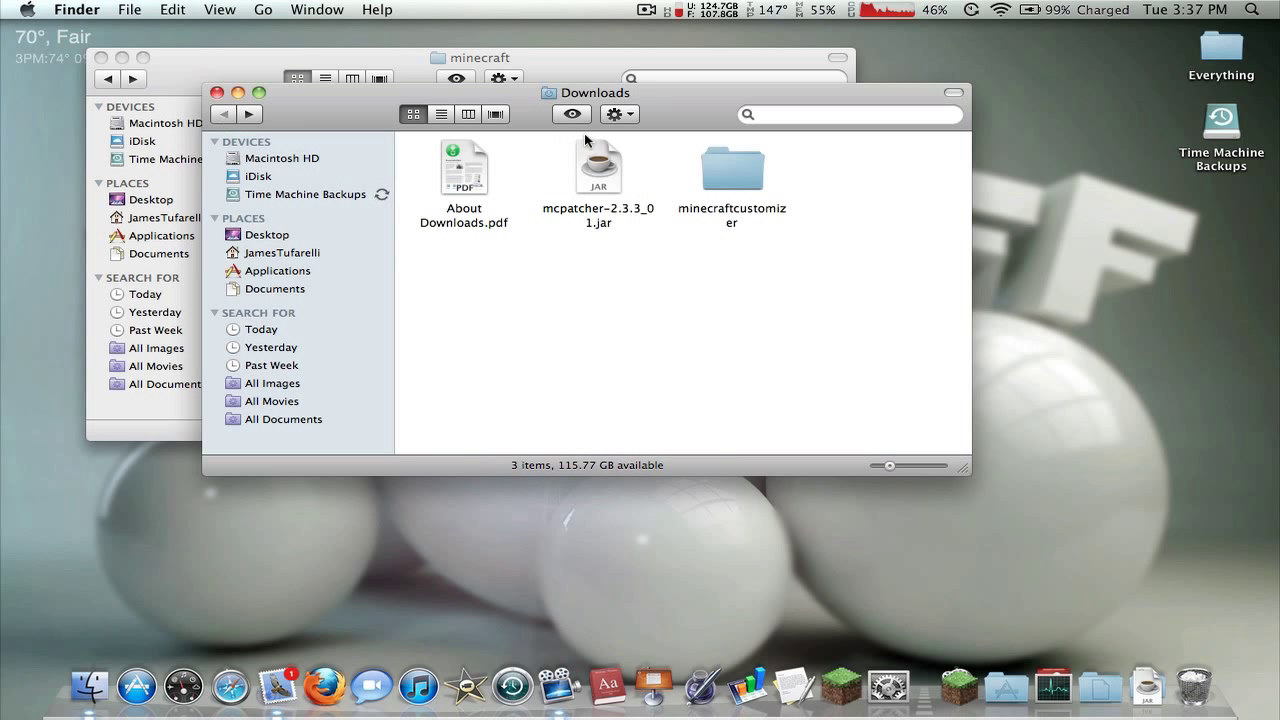
pyautogui.doubleClick(728, 161)
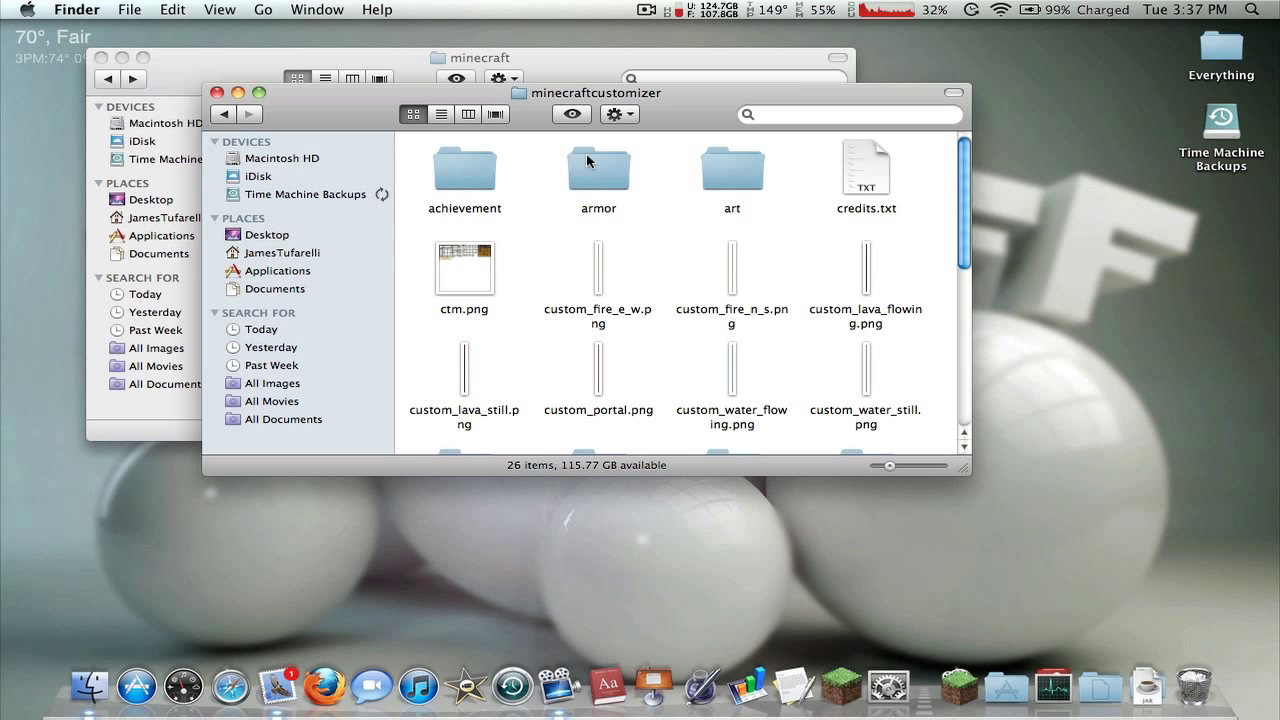
pyautogui.press('super+a')
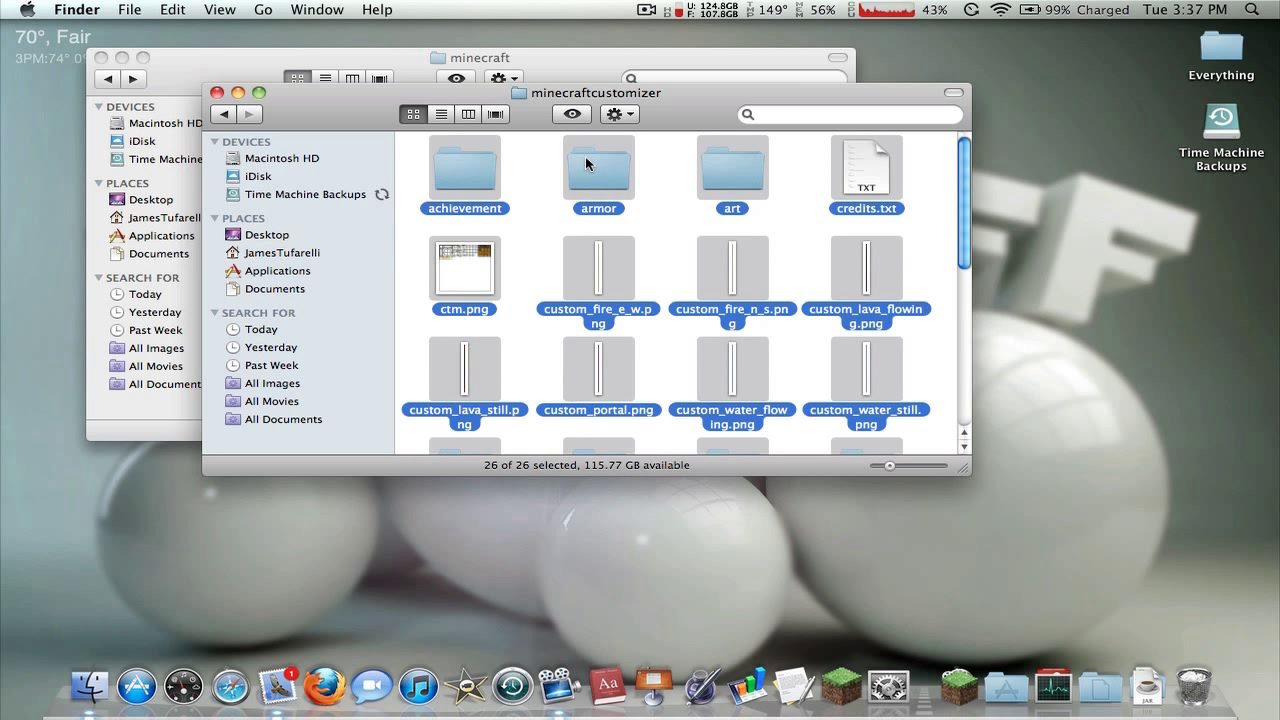
# Step: Compress the 26 items into Archive.zip, move it onto the desktop, and close the folder window
pyautogui.rightClick(474, 159)
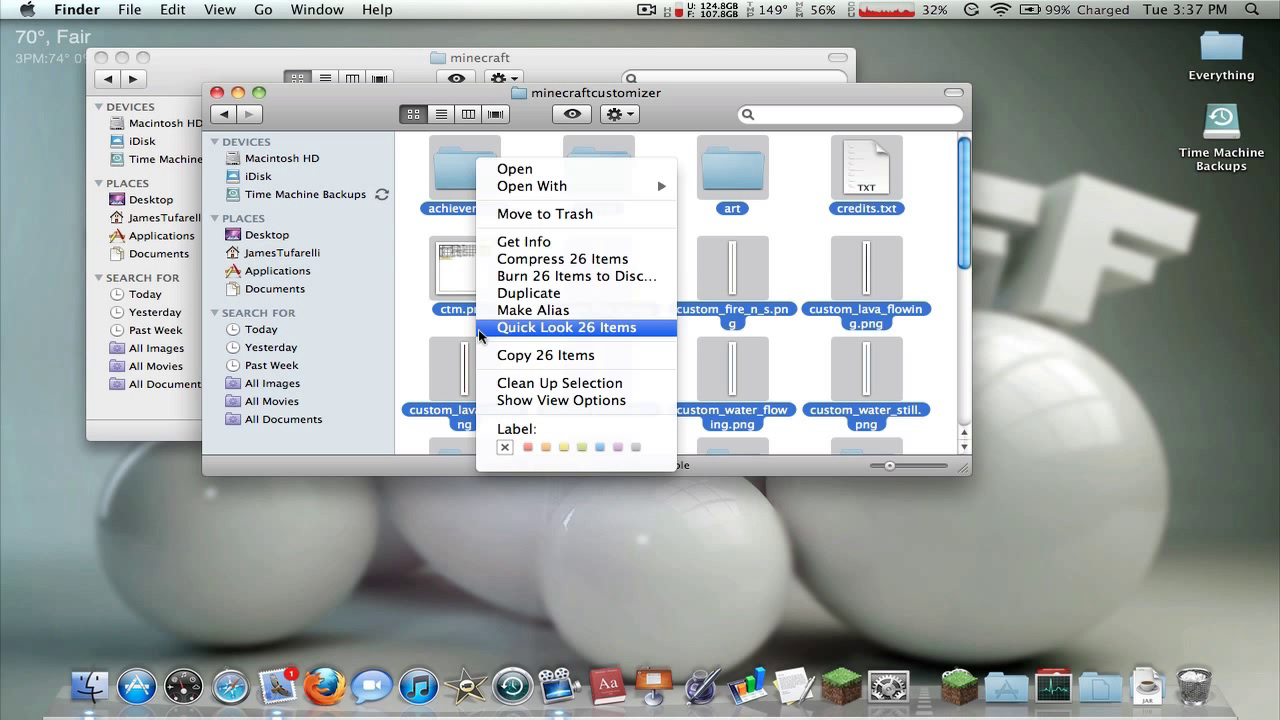
pyautogui.click(602, 259)
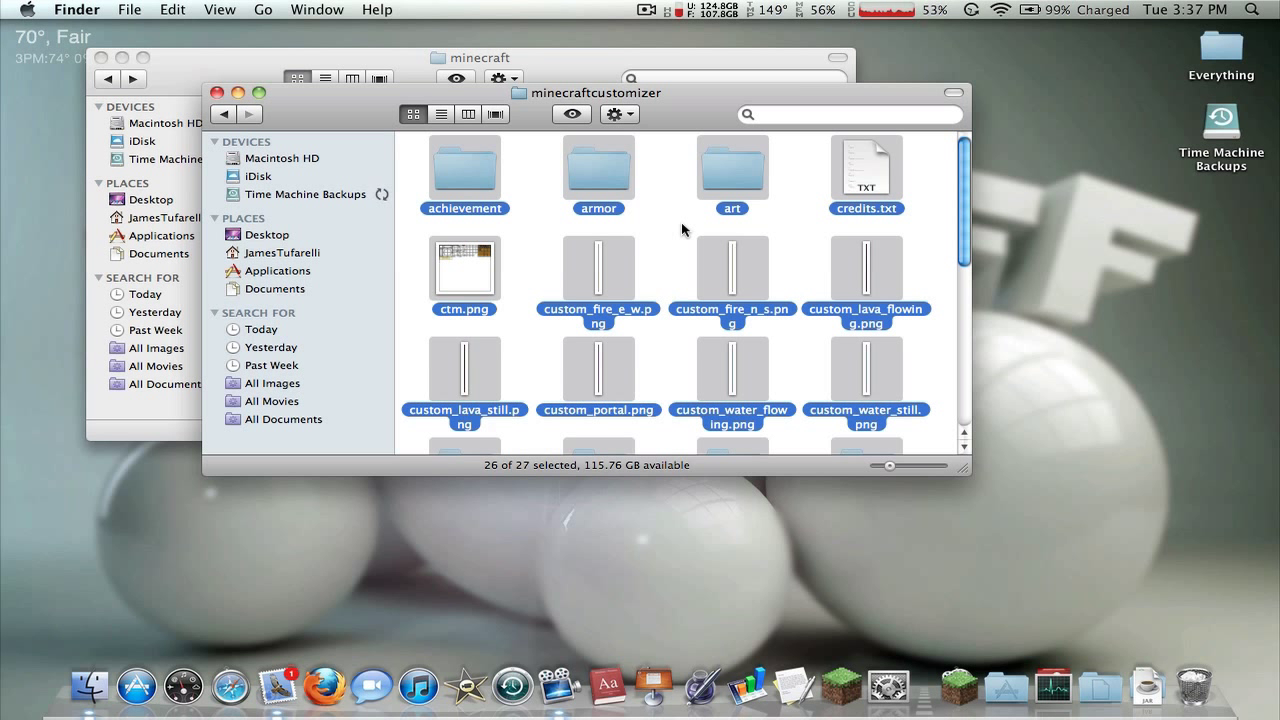
pyautogui.scroll(-5, 682, 229)
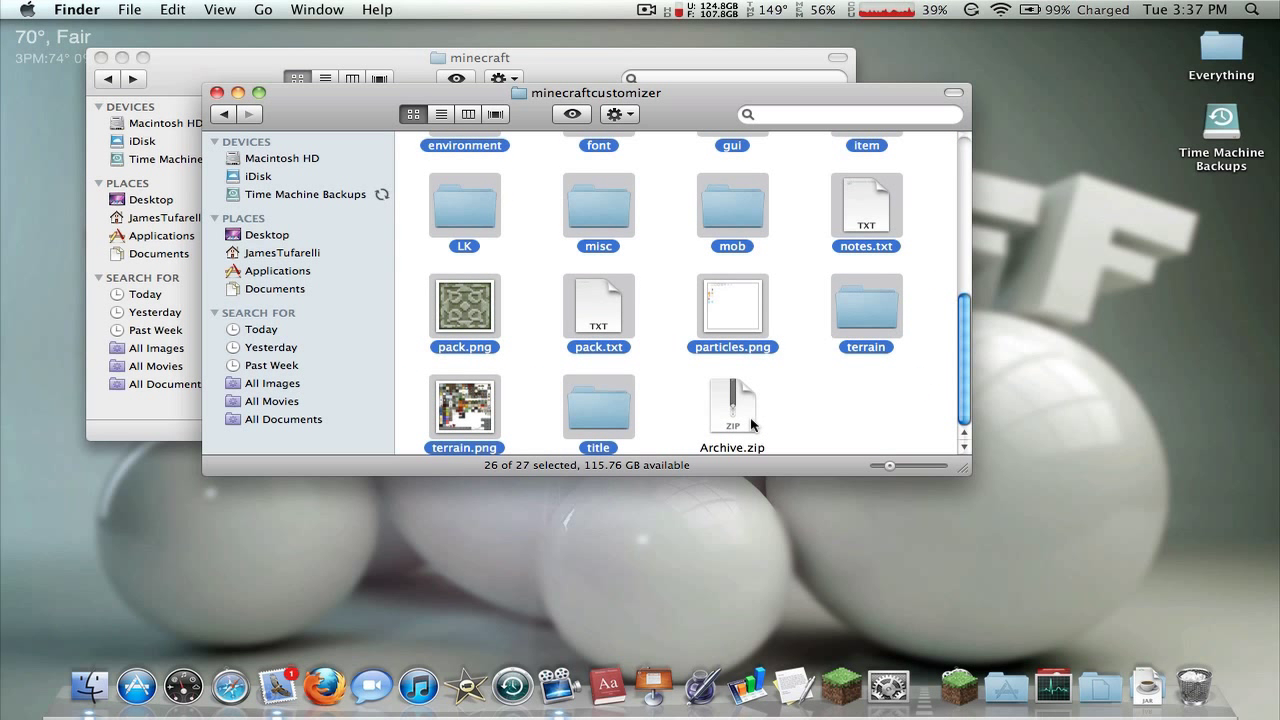
pyautogui.moveTo(751, 425); pyautogui.dragTo(1049, 297)
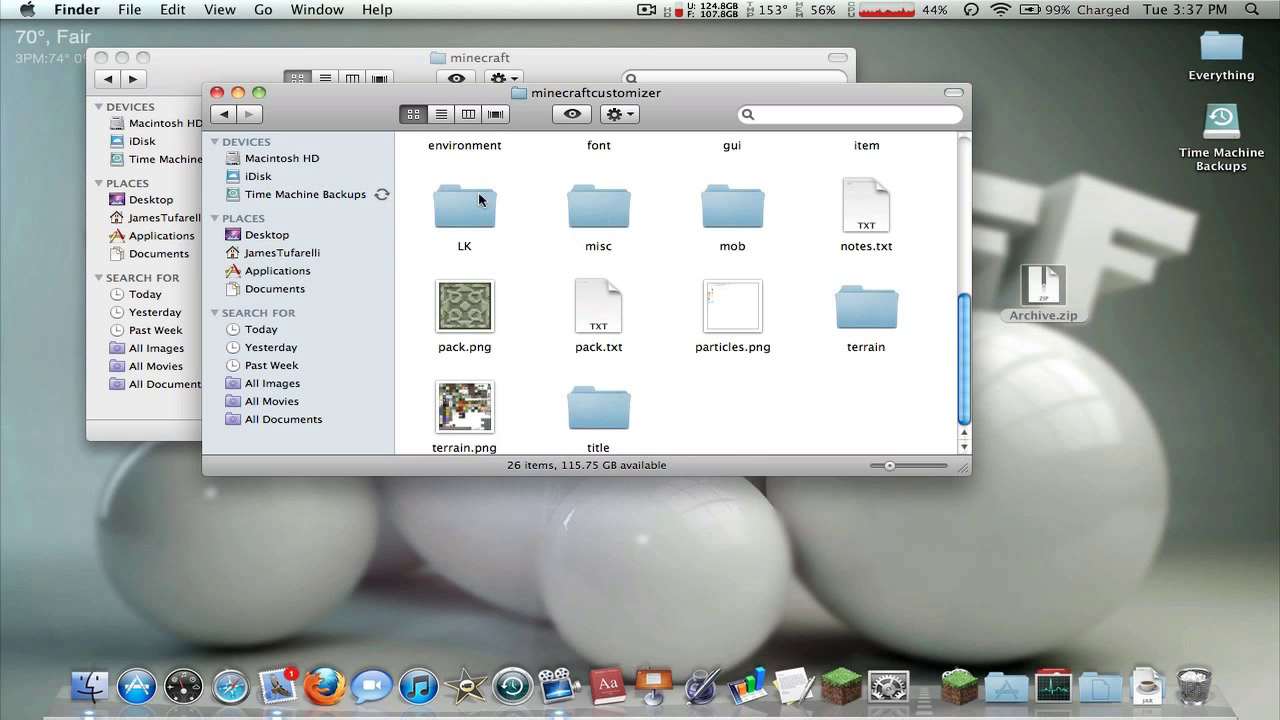
pyautogui.click(216, 92)
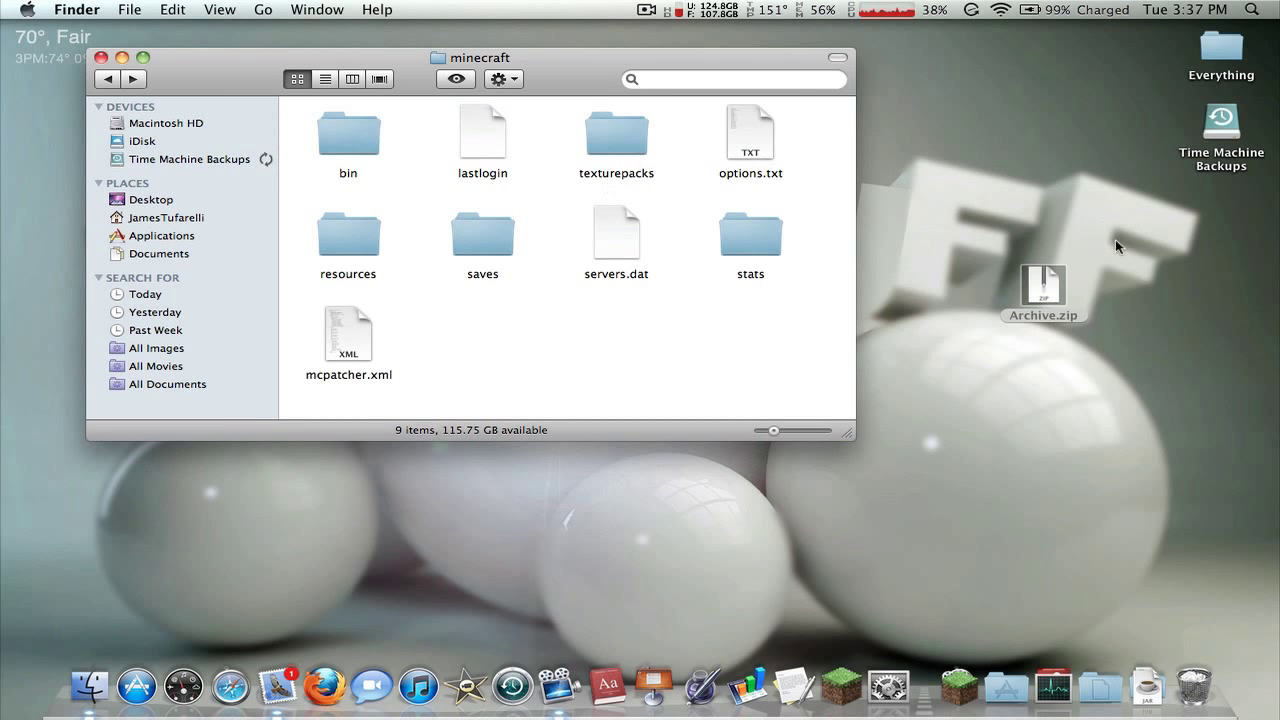
pyautogui.moveTo(664, 59); pyautogui.dragTo(557, 185)
# Step: Rename Archive.zip to BLAH.zip and move it into the minecraft texturepacks folder
pyautogui.click(1077, 270)
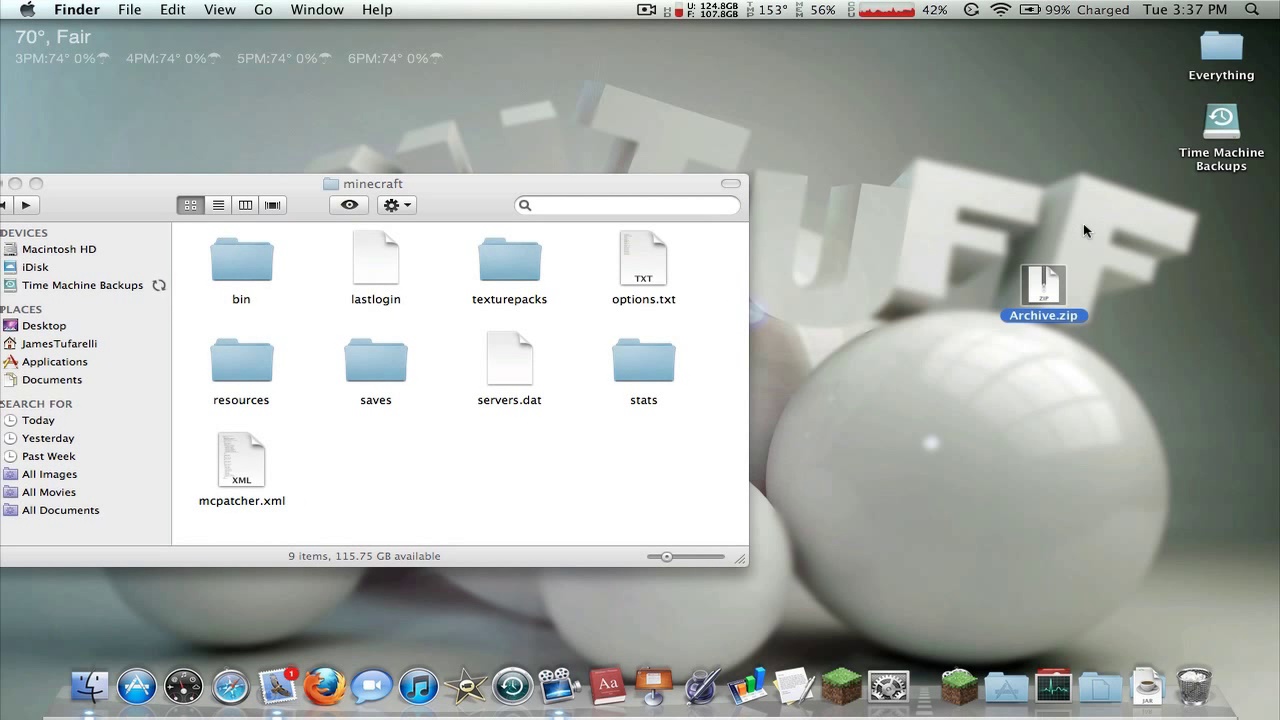
pyautogui.press('Return')
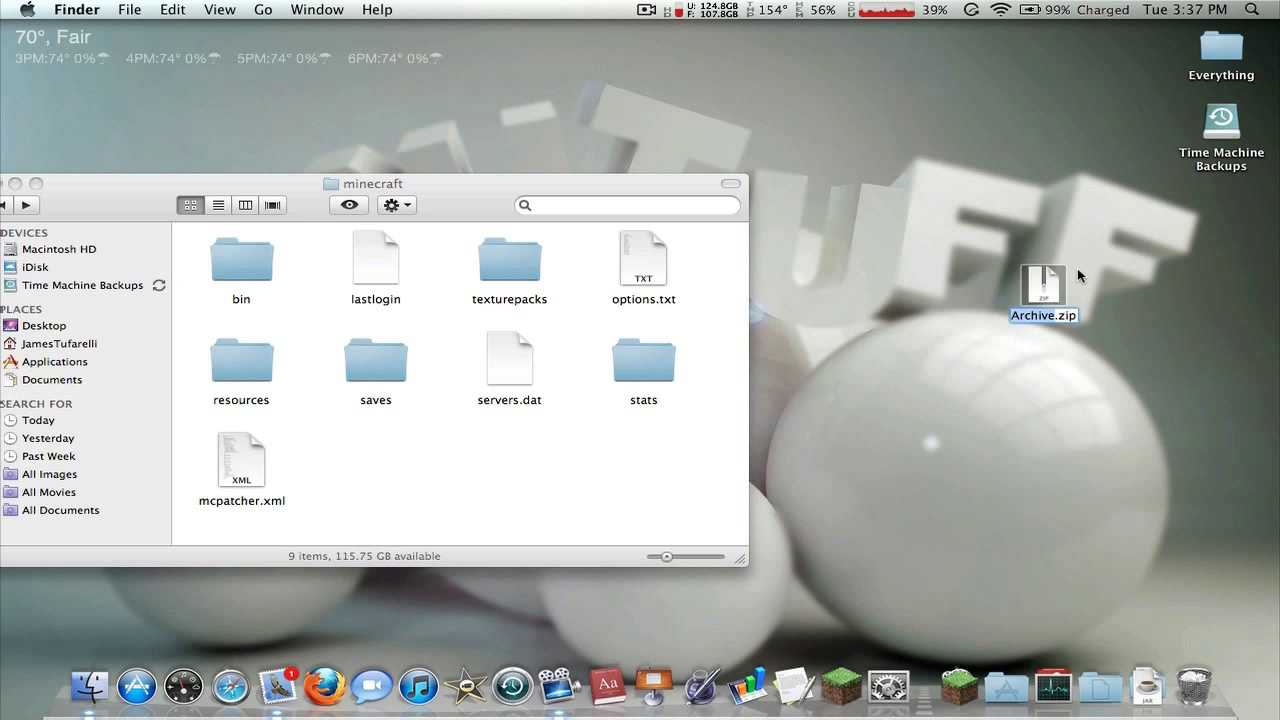
pyautogui.write('BLAH')
pyautogui.press('Return')
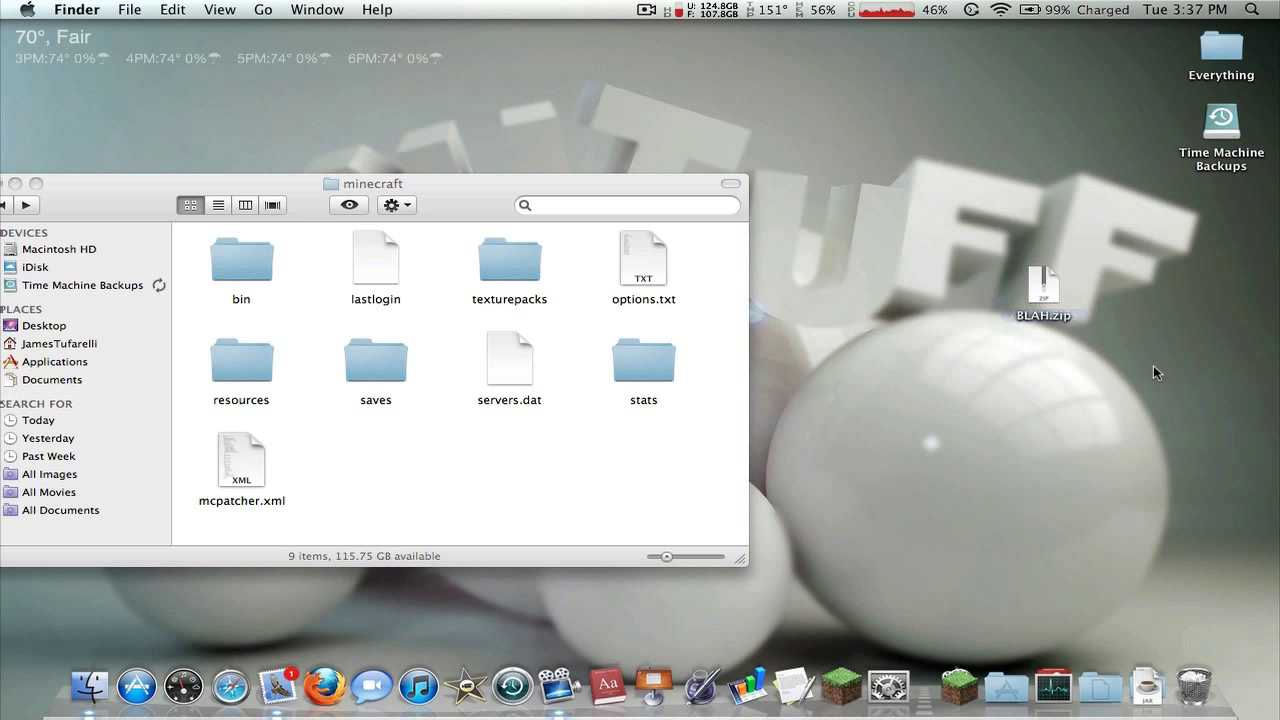
pyautogui.moveTo(456, 177); pyautogui.dragTo(560, 135)
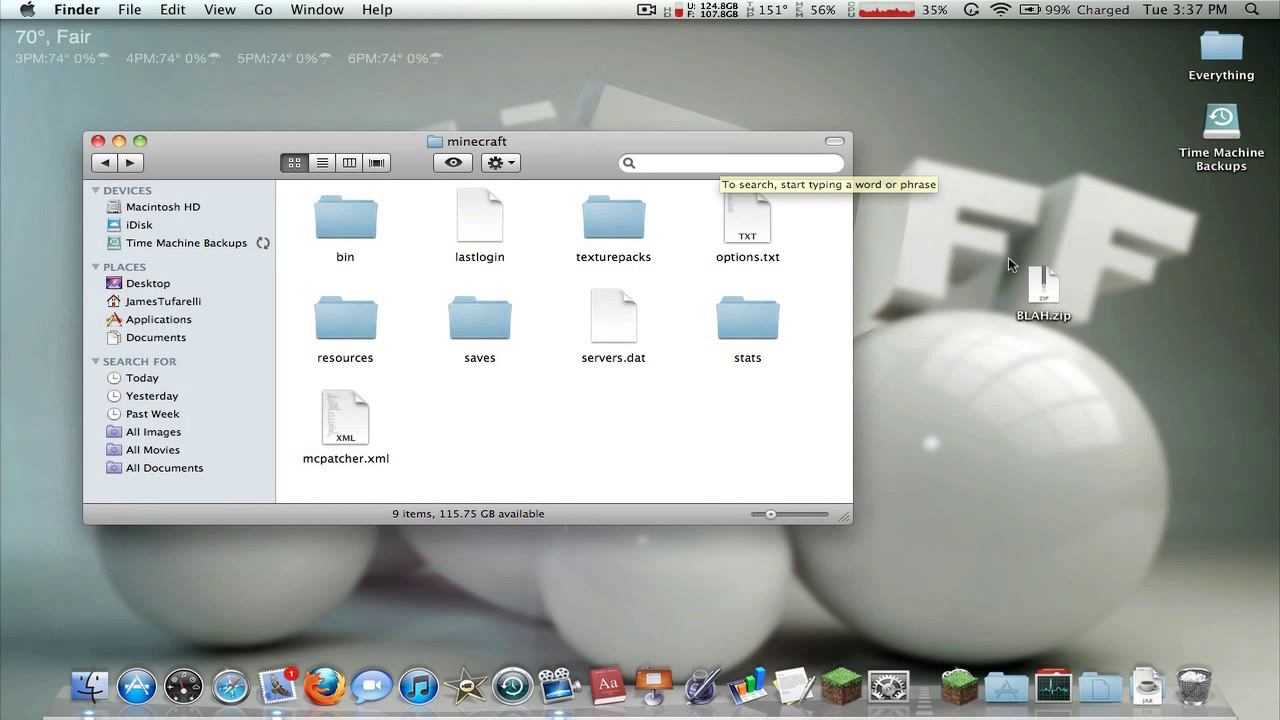
pyautogui.moveTo(1055, 275); pyautogui.dragTo(625, 216)
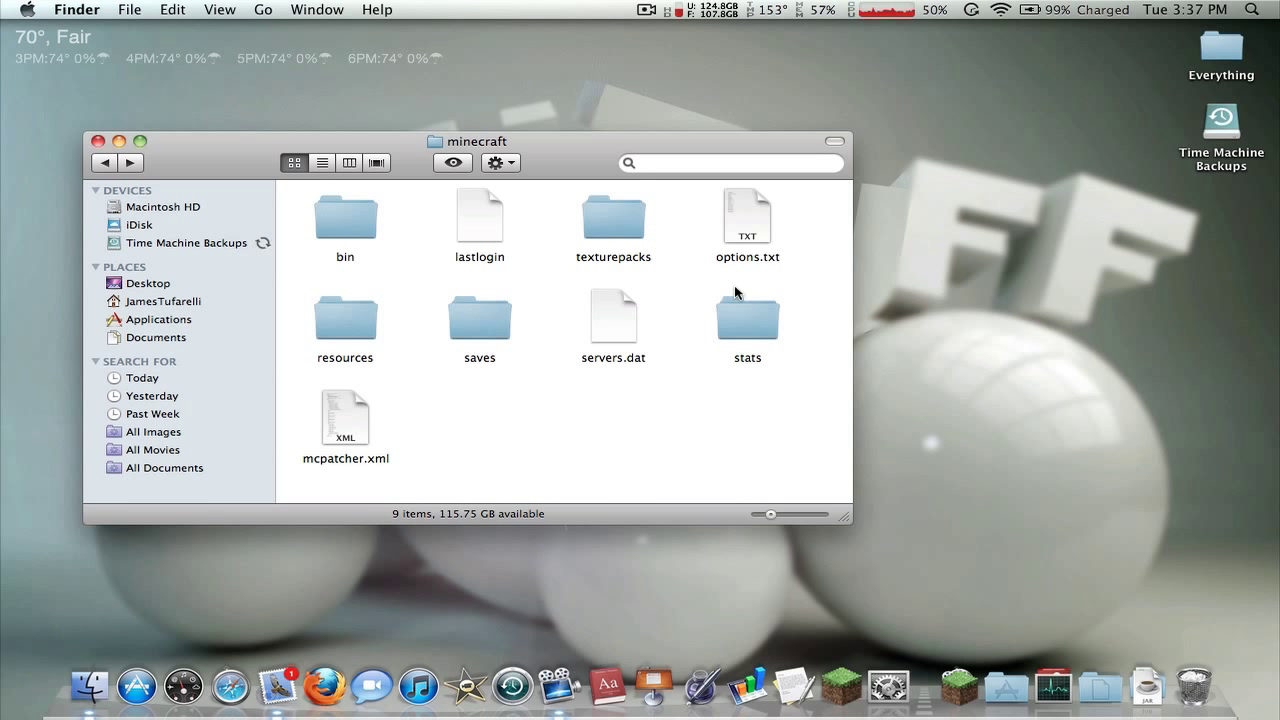
# Step: Open texturepacks to check Dokucraft Light.zip and BLAH.zip, then launch Minecraft from Recent Applications
pyautogui.doubleClick(625, 222)
pyautogui.click(355, 242)
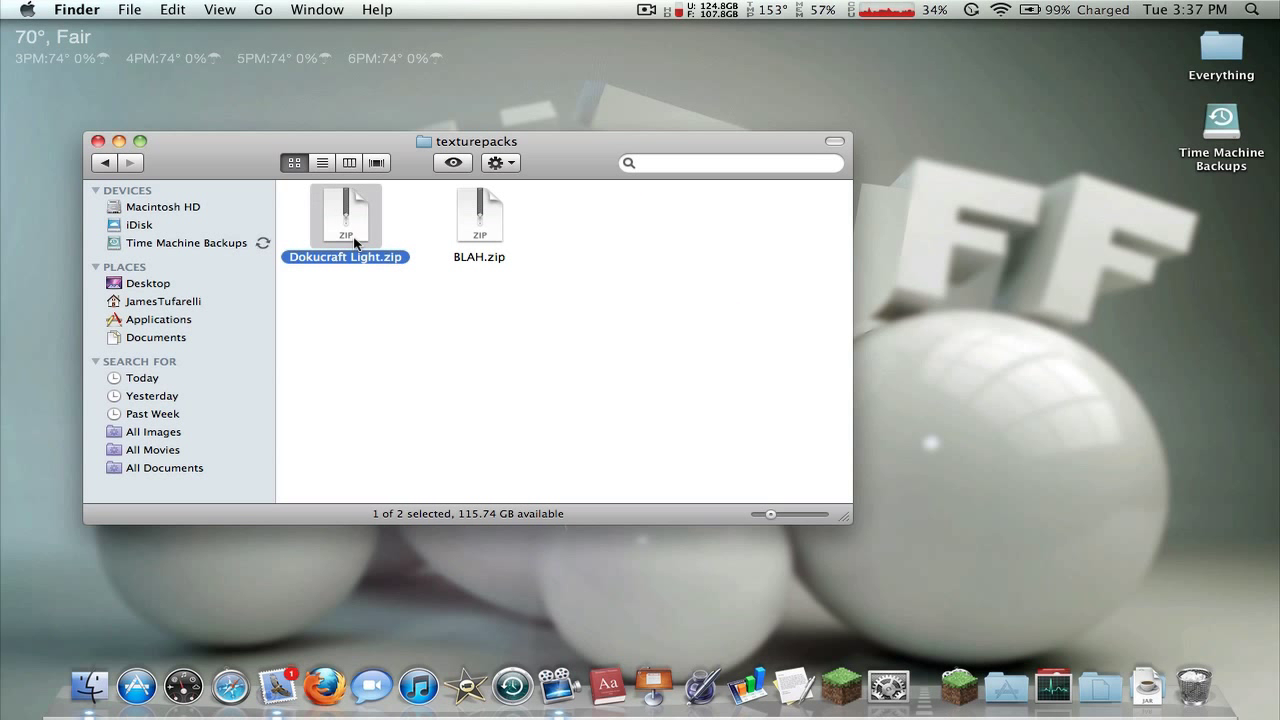
pyautogui.click(486, 238)
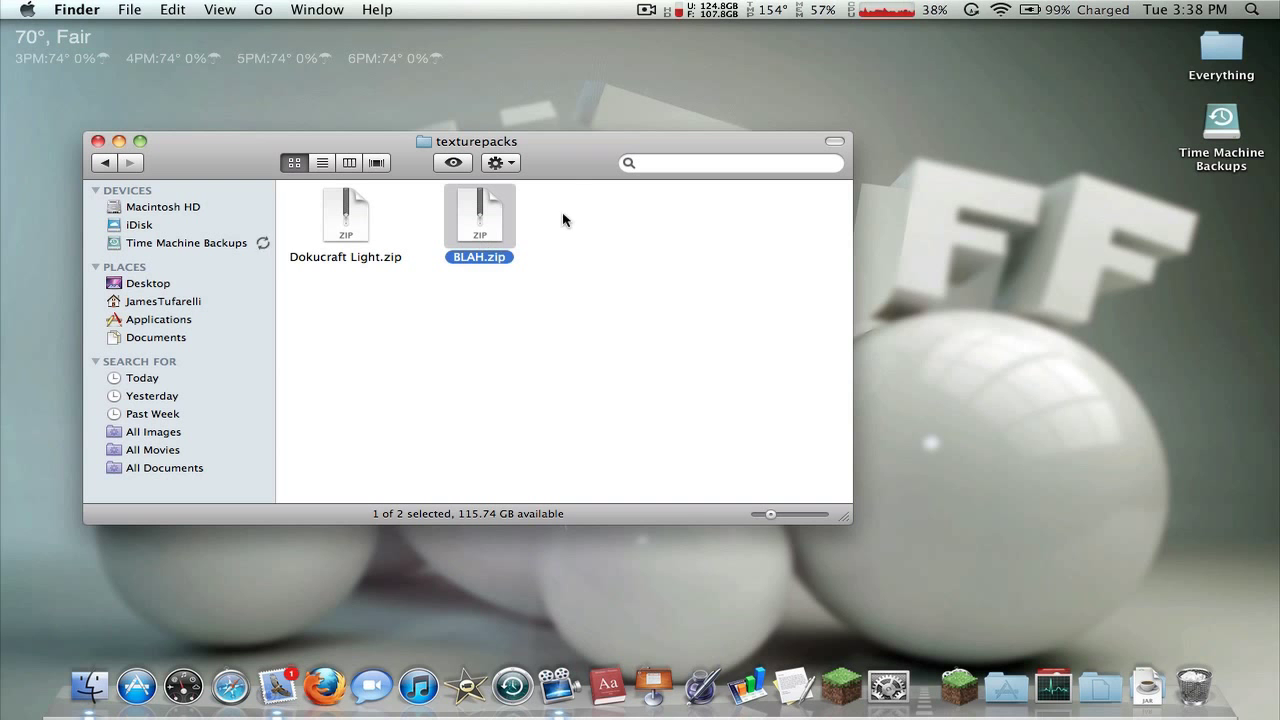
pyautogui.click(958, 686)
pyautogui.click(630, 405)
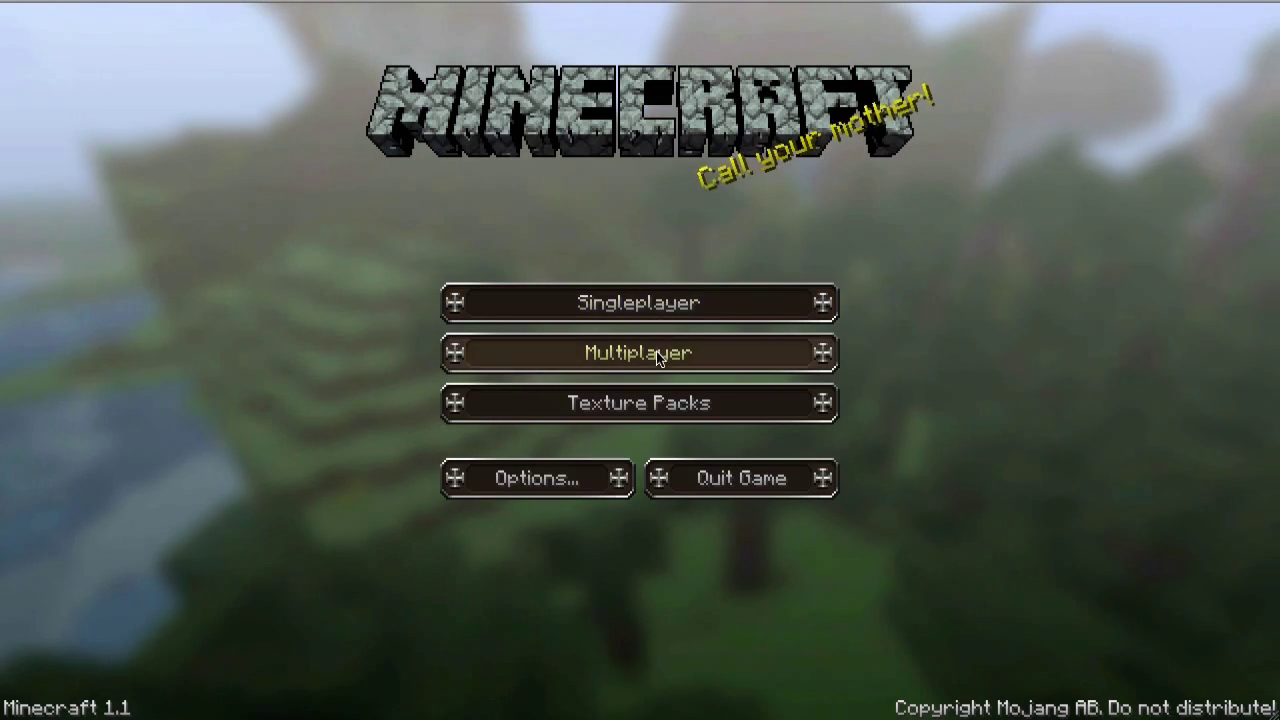
# Step: Try the Default and Dokucraft Light.zip texture packs, then settle on BLAH.zip and exit
pyautogui.click(640, 405)
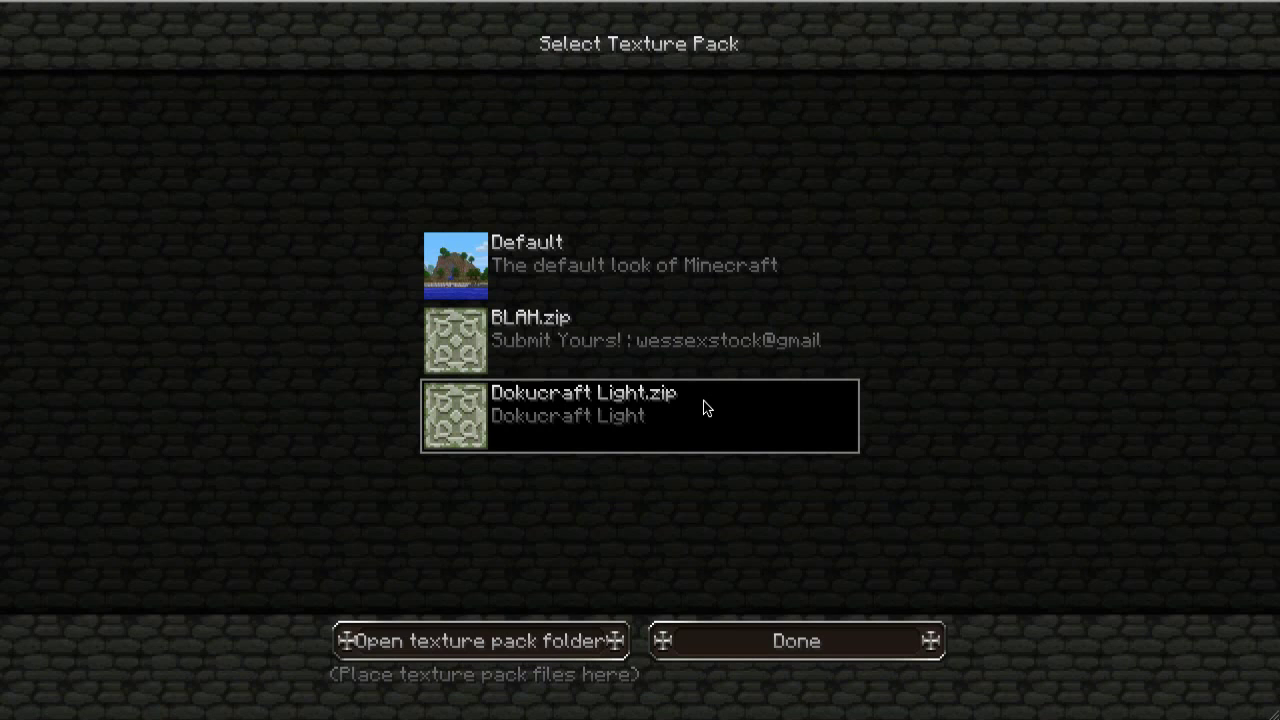
pyautogui.click(491, 274)
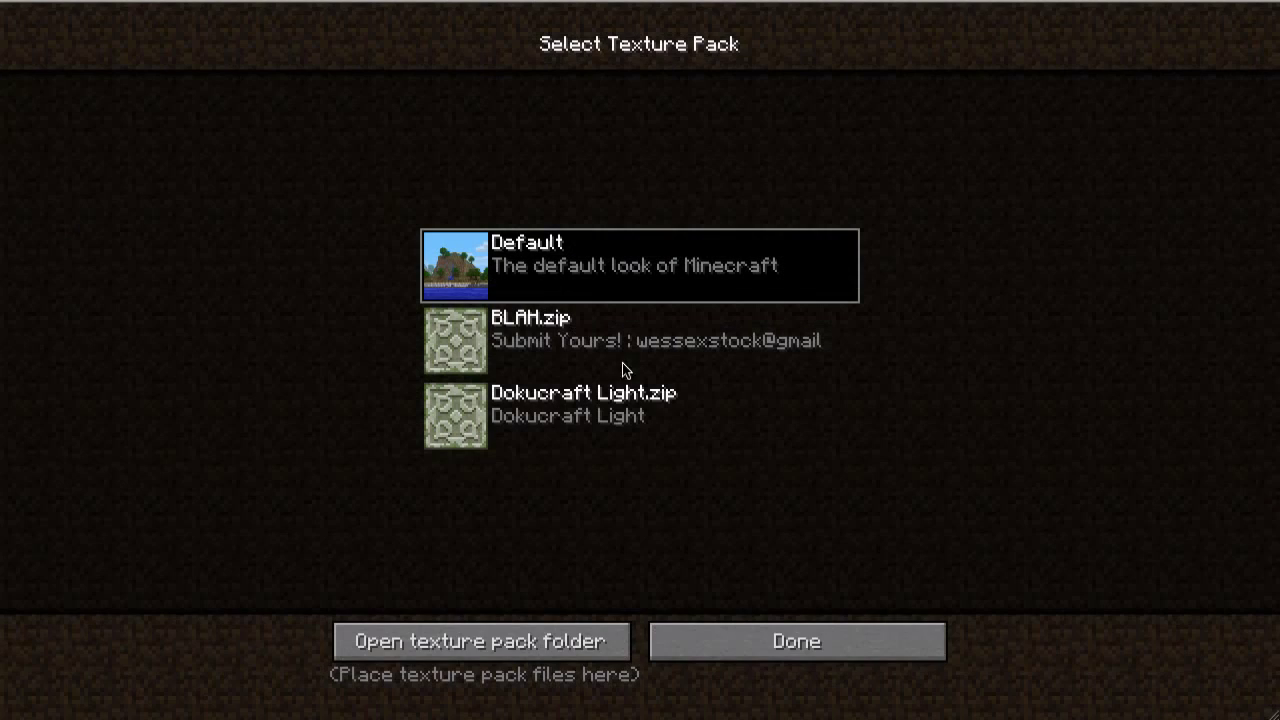
pyautogui.click(765, 628)
pyautogui.click(683, 405)
pyautogui.click(459, 322)
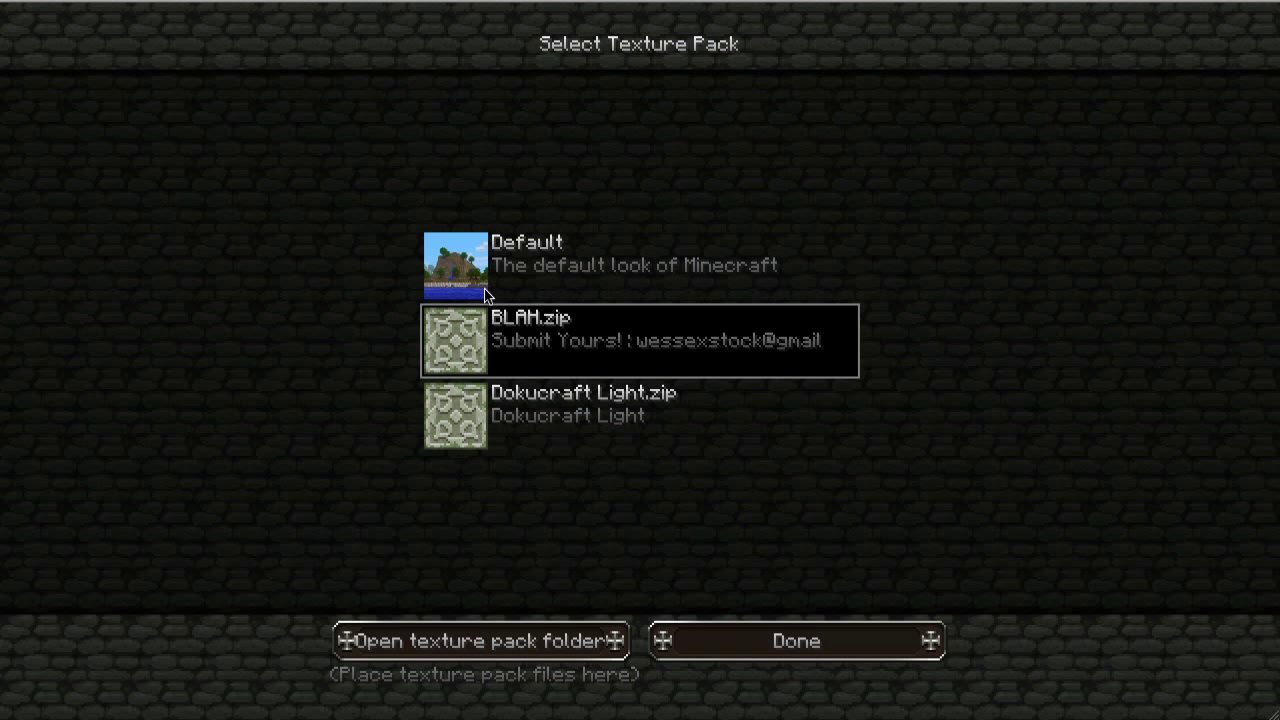
pyautogui.click(474, 364)
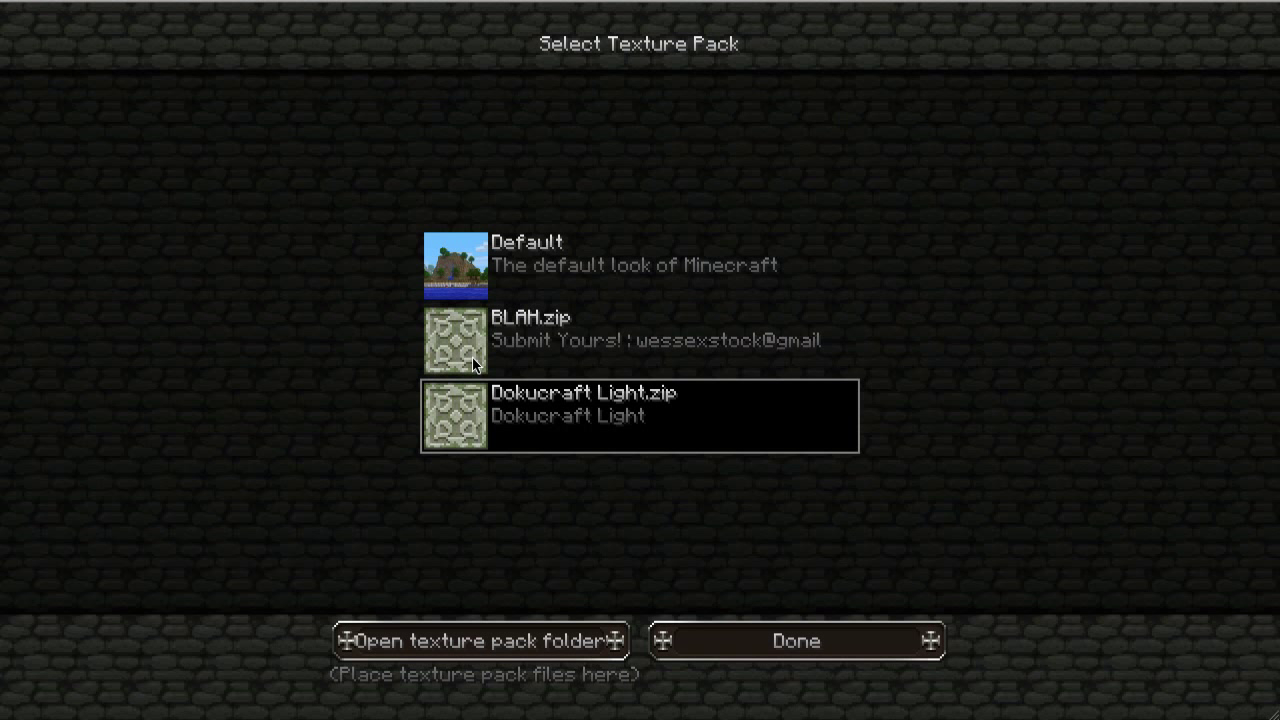
pyautogui.click(474, 364)
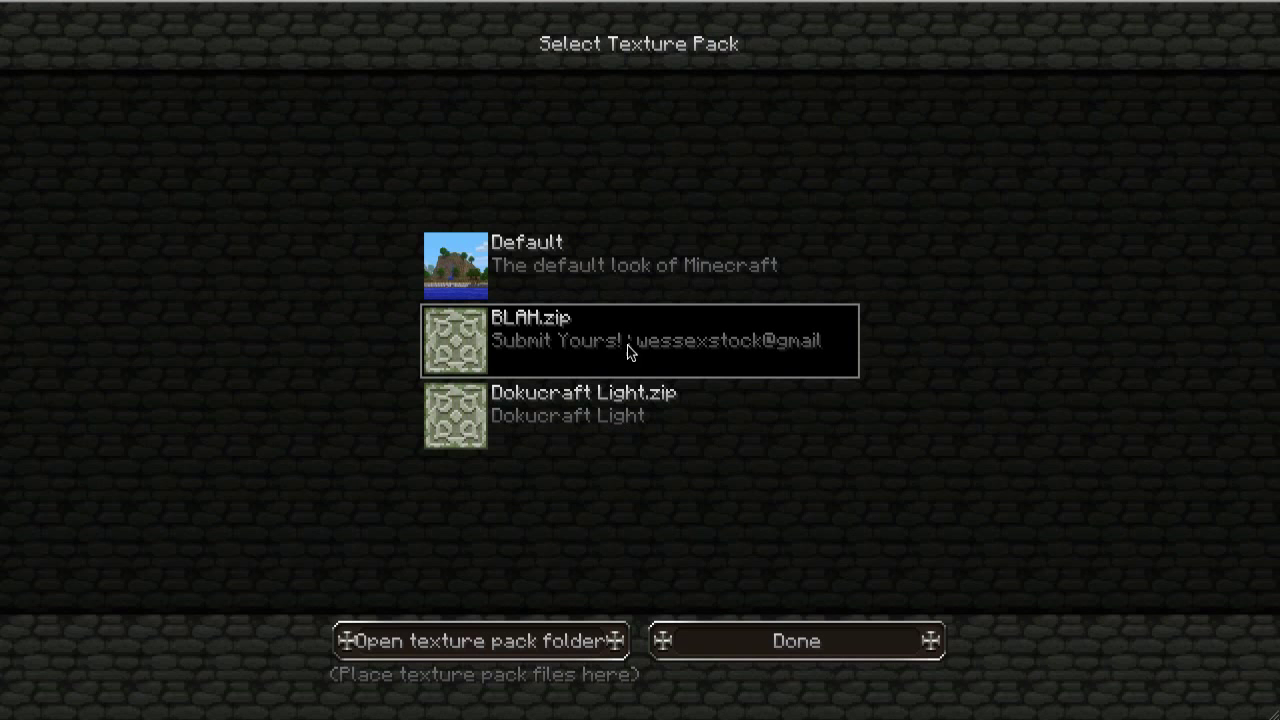
pyautogui.click(794, 648)
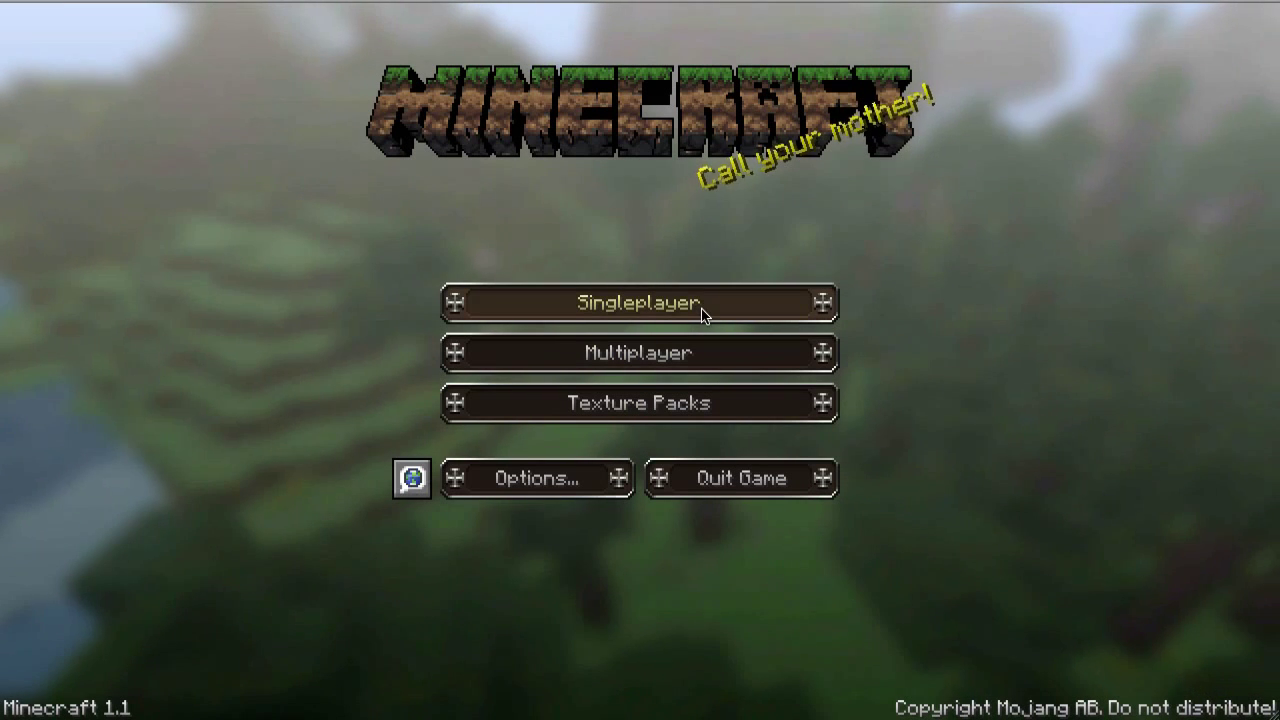
# Step: Load the first Singleplayer world and look around its wheat farm in the BLAH.zip textures
pyautogui.click(676, 315)
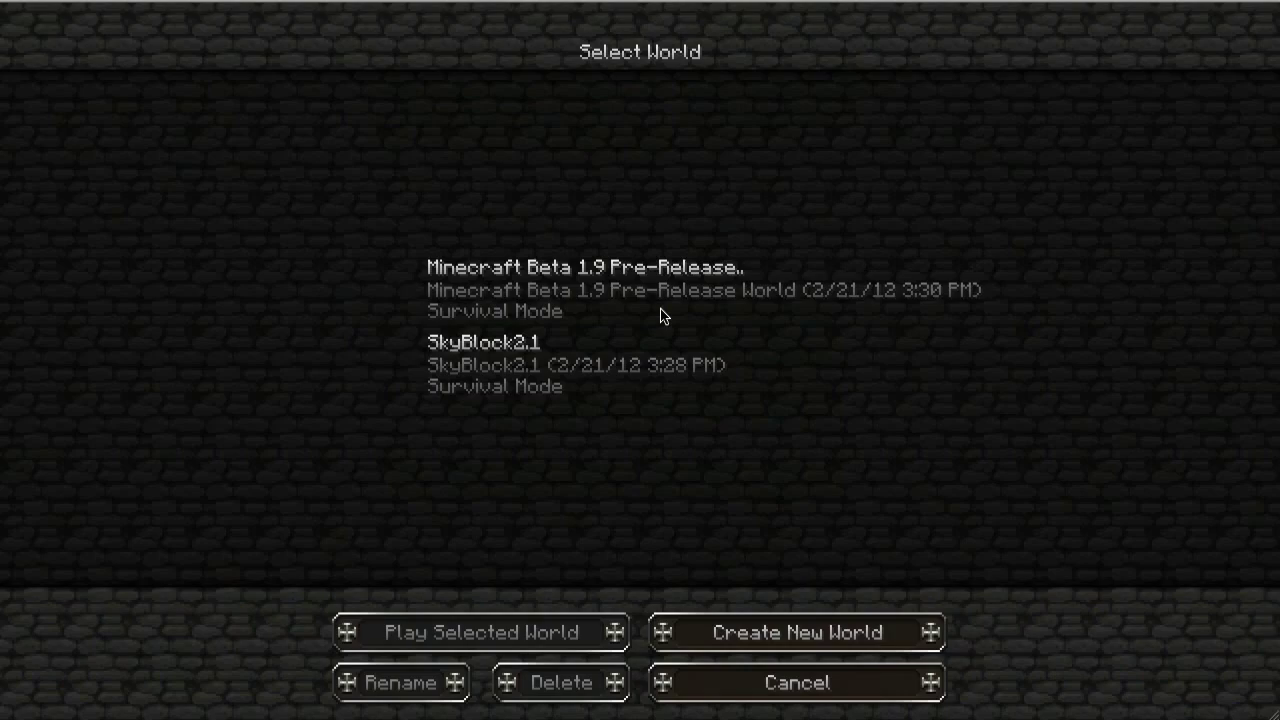
pyautogui.doubleClick(543, 303)
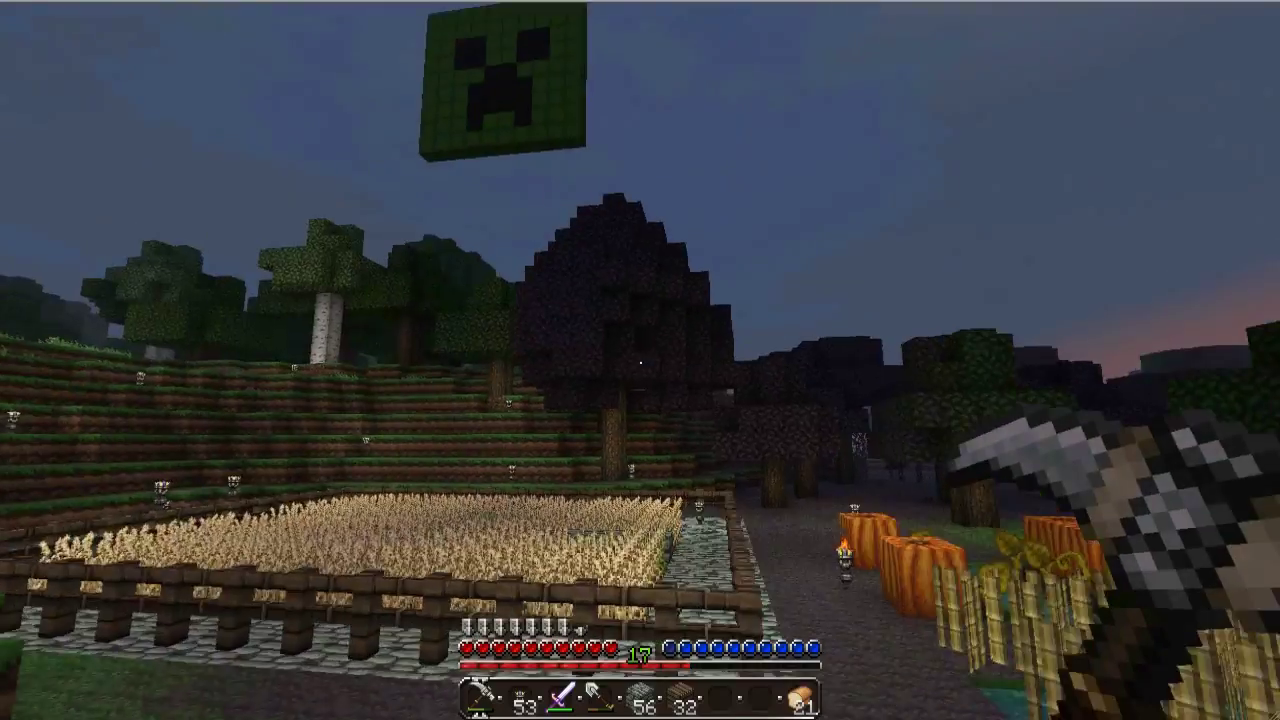
pyautogui.click(640, 360)
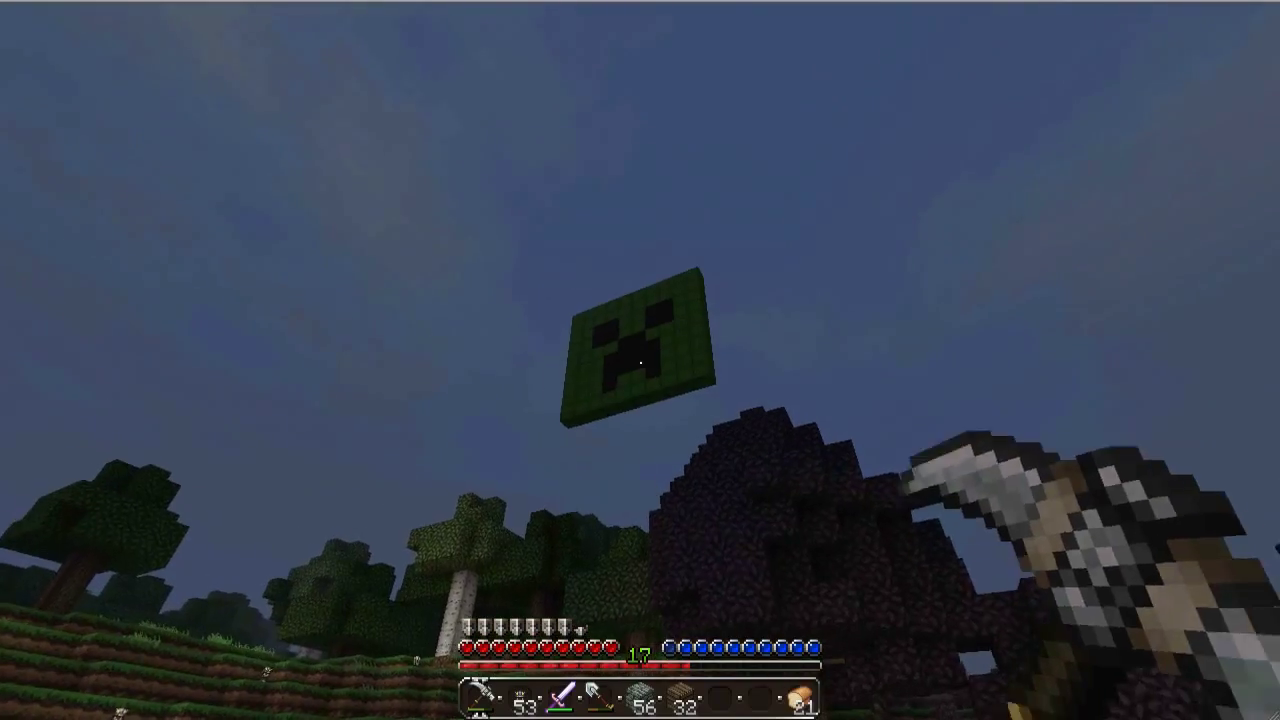